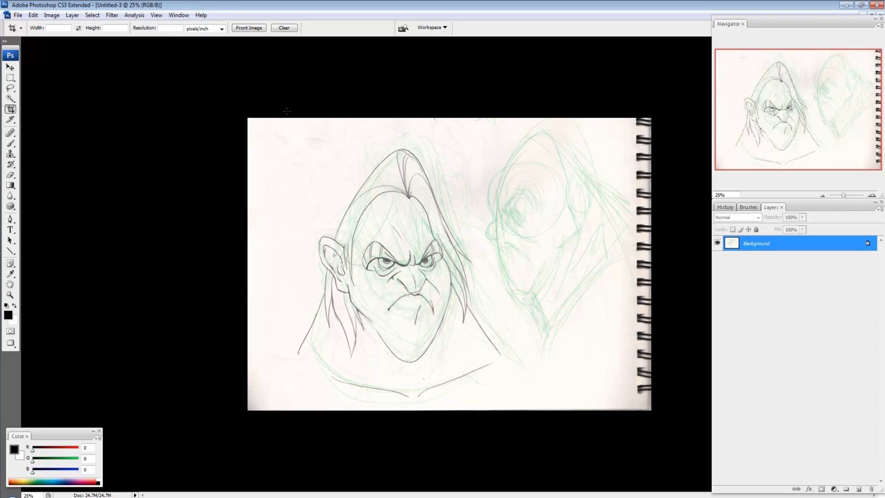
Crop the scan to the page area, trimming the blank left margin and right spiral binding.
{"action": "left_click_drag", "start_coordinate": [414, 327], "coordinate": [635, 410]}
{"action": "key", "text": "Return"}
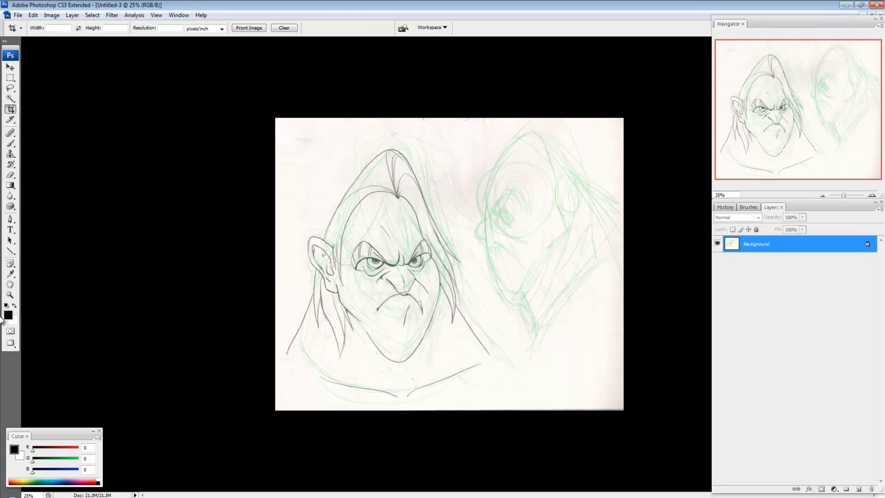
Zoom in to 33.33% on the sketch so the character's face fills more of the window.
{"action": "left_click", "coordinate": [11, 295]}
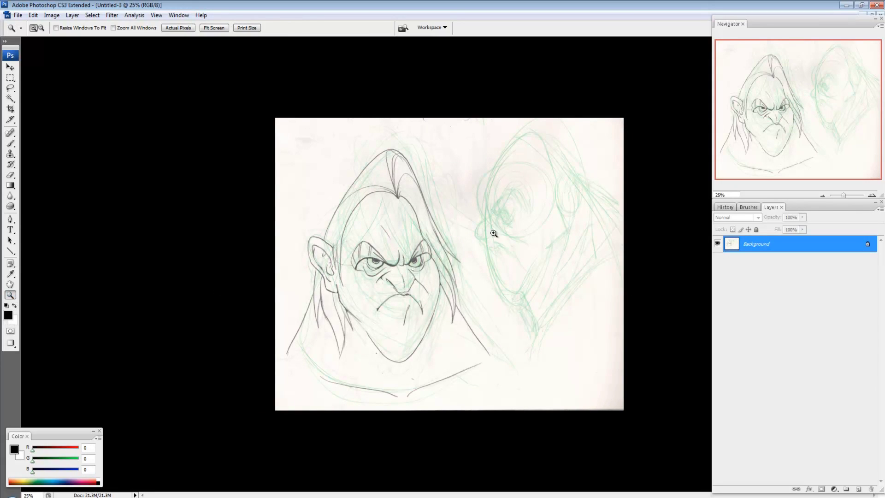
{"action": "left_click", "coordinate": [520, 232]}
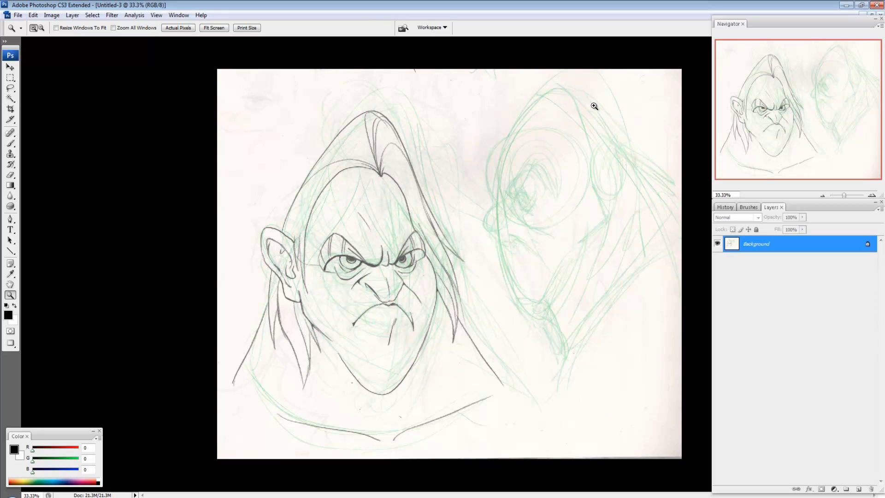
{"action": "key", "text": "b"}
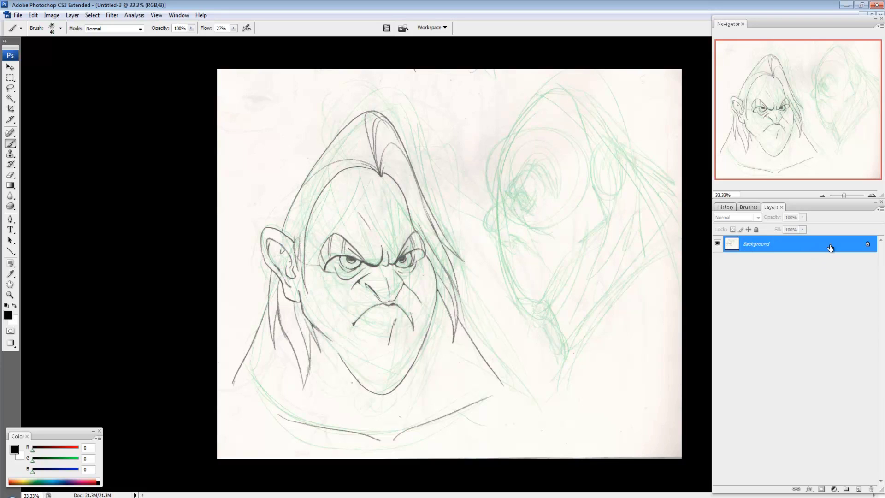
Duplicate the Background into Layer 1, then toggle both layers' visibility to compare them.
{"action": "left_click_drag", "start_coordinate": [811, 248], "coordinate": [858, 488]}
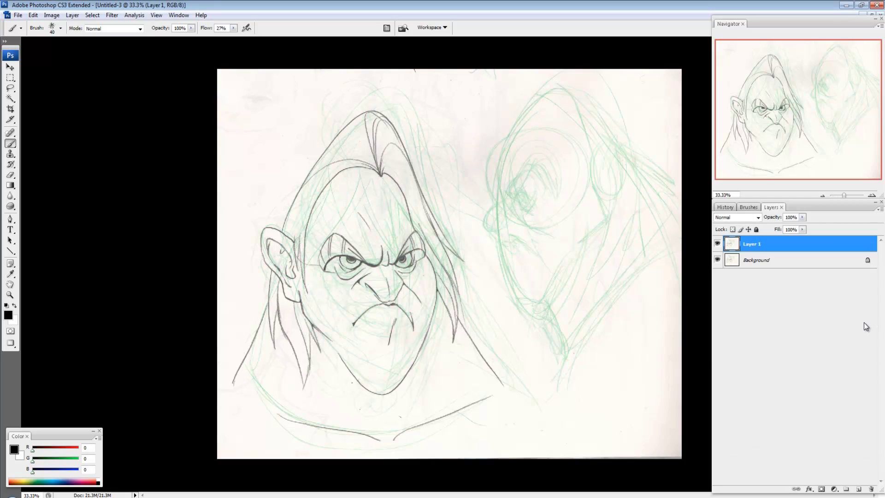
{"action": "left_click", "coordinate": [718, 246]}
{"action": "left_click", "coordinate": [717, 259]}
{"action": "left_click", "coordinate": [717, 260]}
{"action": "left_click", "coordinate": [717, 244]}
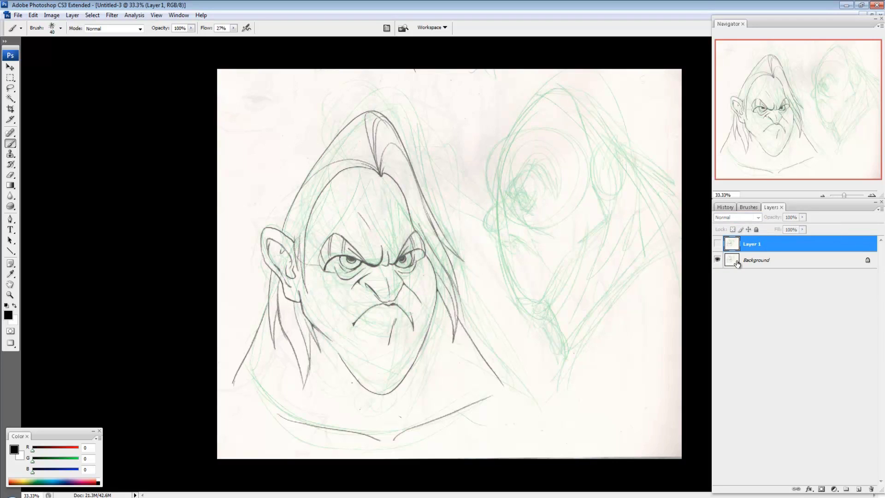
{"action": "left_click", "coordinate": [717, 243]}
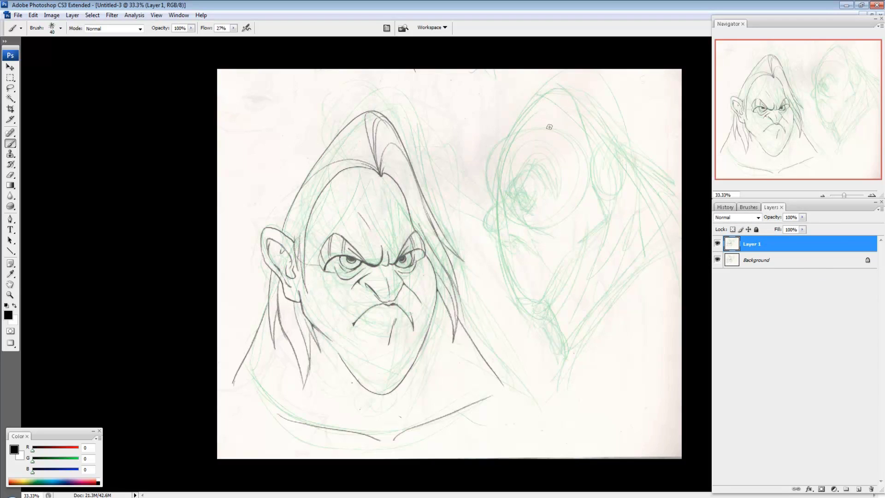
{"action": "key", "text": "space"}
Open Hue/Saturation with Ctrl+U and via the Image > Adjustments menu, cancelling both attempts.
{"action": "key", "text": "ctrl+u"}
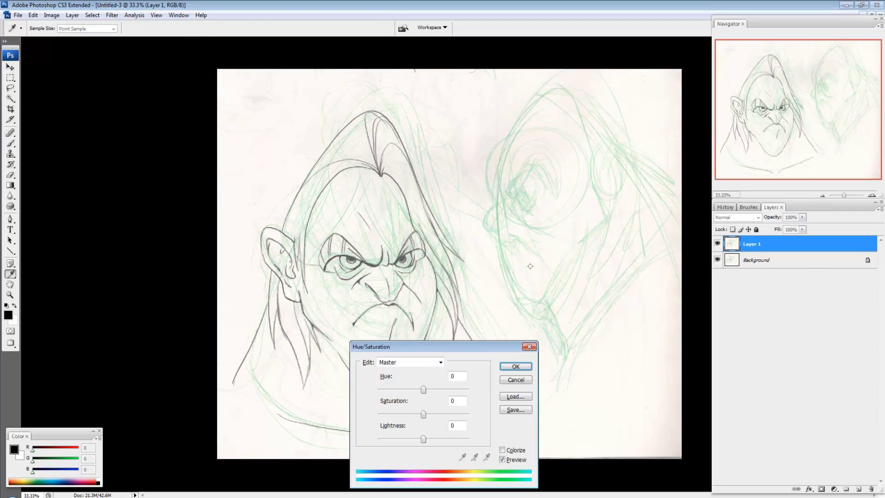
{"action": "left_click_drag", "start_coordinate": [436, 347], "coordinate": [423, 142]}
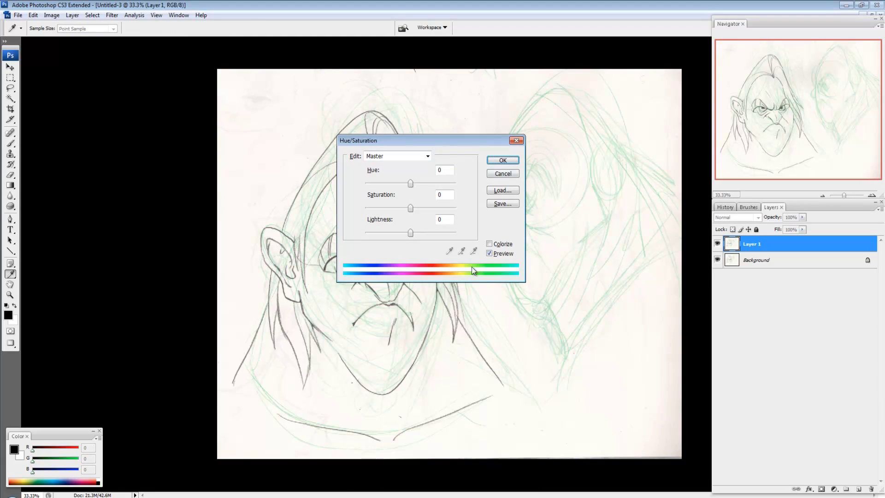
{"action": "left_click", "coordinate": [503, 174]}
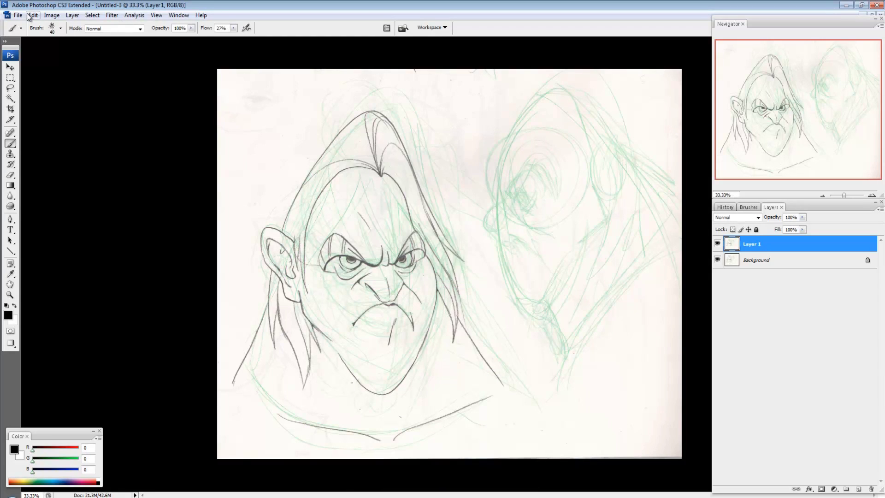
{"action": "left_click", "coordinate": [47, 17]}
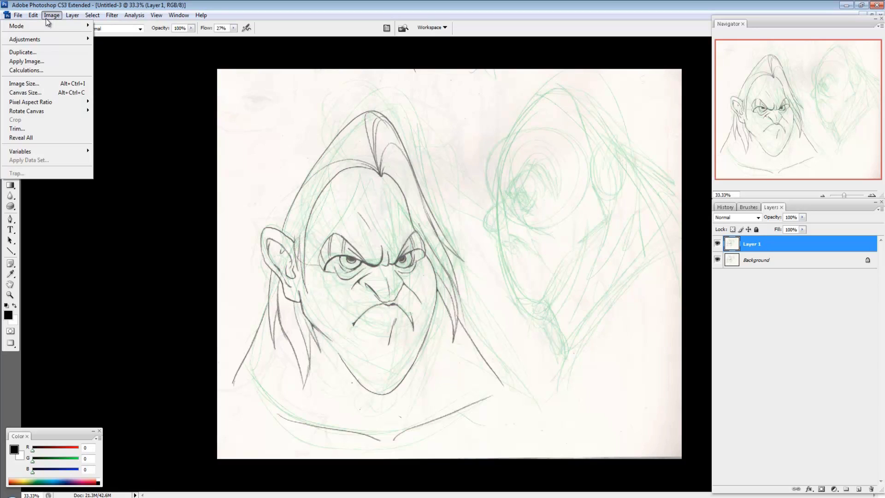
{"action": "mouse_move", "coordinate": [49, 40]}
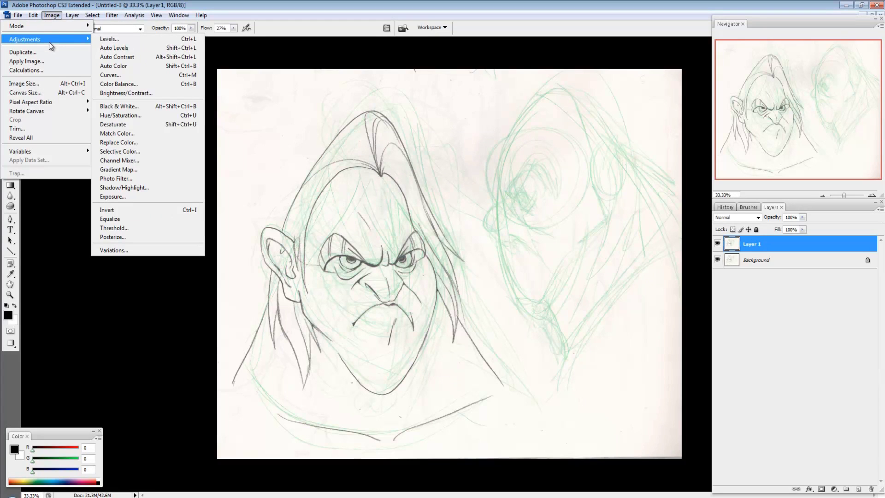
{"action": "left_click", "coordinate": [140, 116]}
{"action": "left_click", "coordinate": [516, 173]}
{"action": "key", "text": "b"}
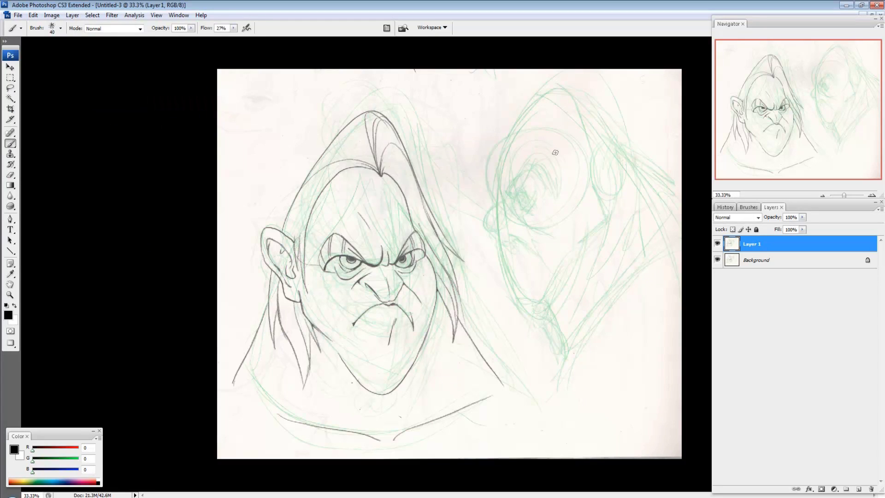
Reopen Hue/Saturation over the canvas, keeping the Master range with all values at 0.
{"action": "key", "text": "ctrl+u"}
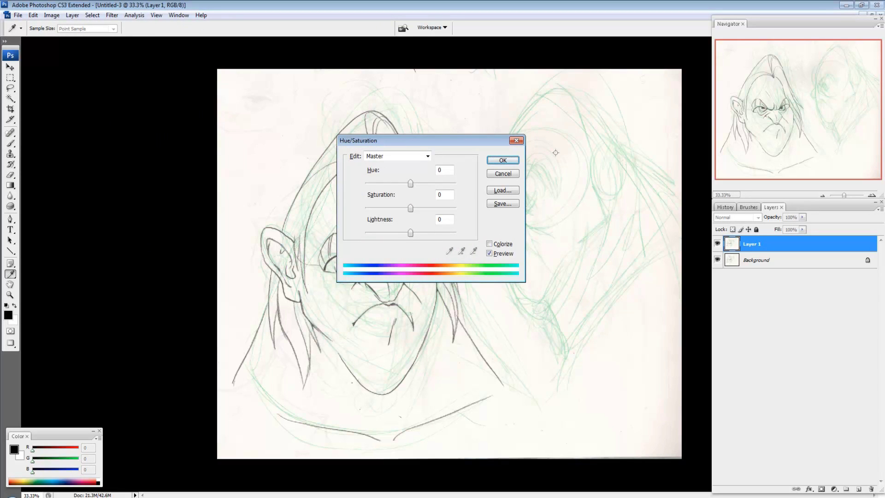
{"action": "left_click_drag", "start_coordinate": [446, 141], "coordinate": [388, 142]}
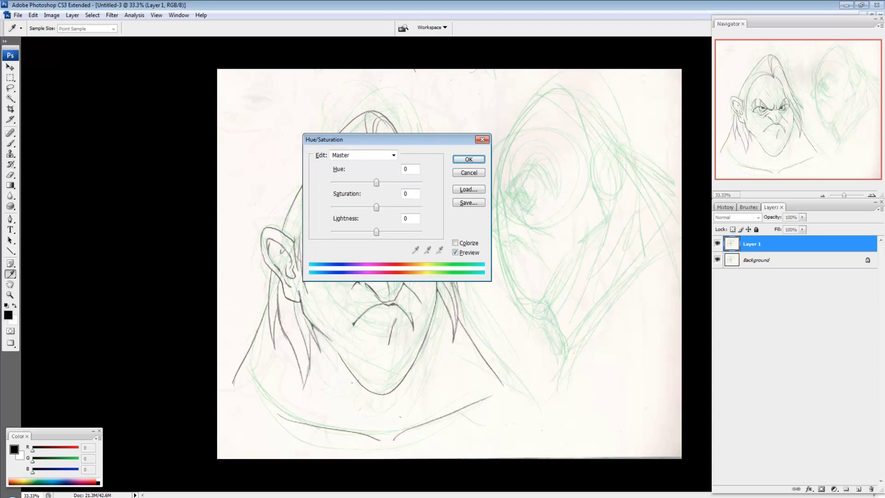
{"action": "left_click", "coordinate": [362, 154]}
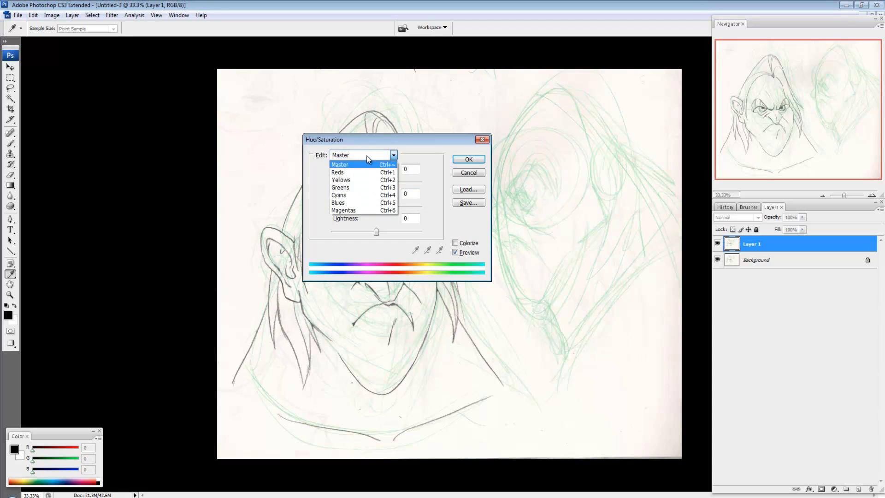
{"action": "left_click", "coordinate": [366, 156]}
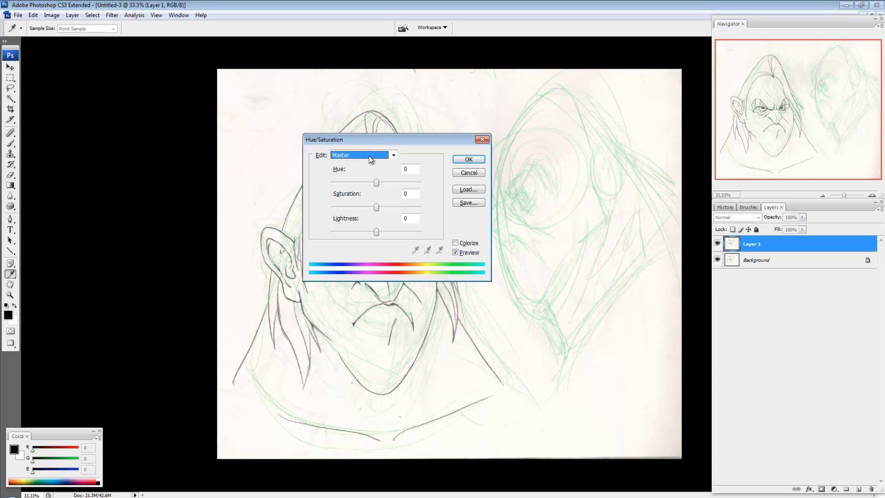
Switch Hue/Saturation to the Greens range and raise its Lightness to +100.
{"action": "left_click", "coordinate": [369, 155]}
{"action": "left_click", "coordinate": [347, 186]}
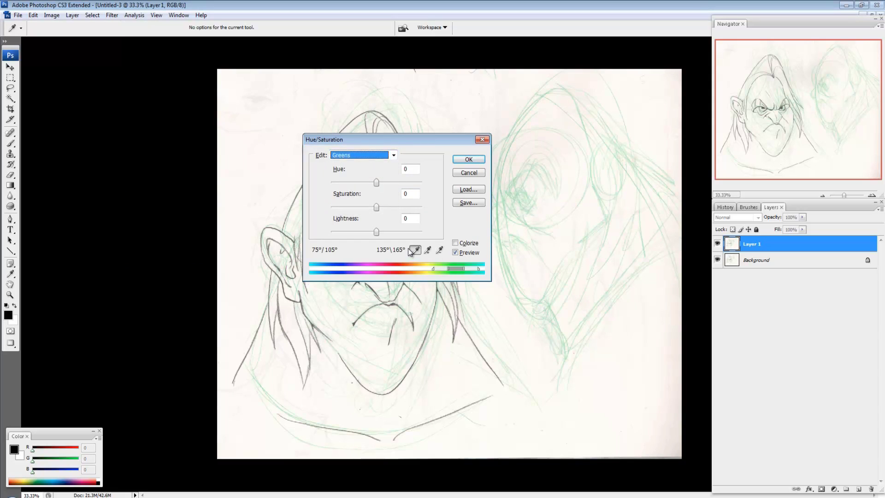
{"action": "left_click_drag", "start_coordinate": [377, 233], "coordinate": [437, 234]}
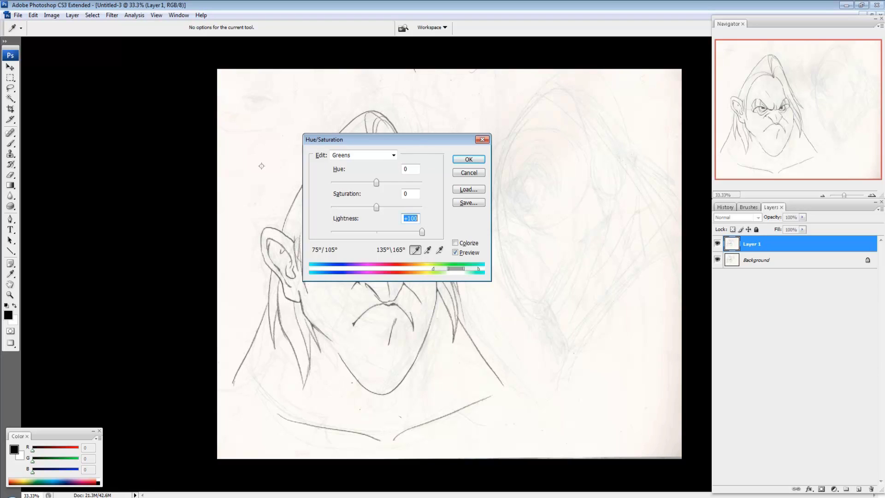
{"action": "left_click_drag", "start_coordinate": [424, 145], "coordinate": [215, 116]}
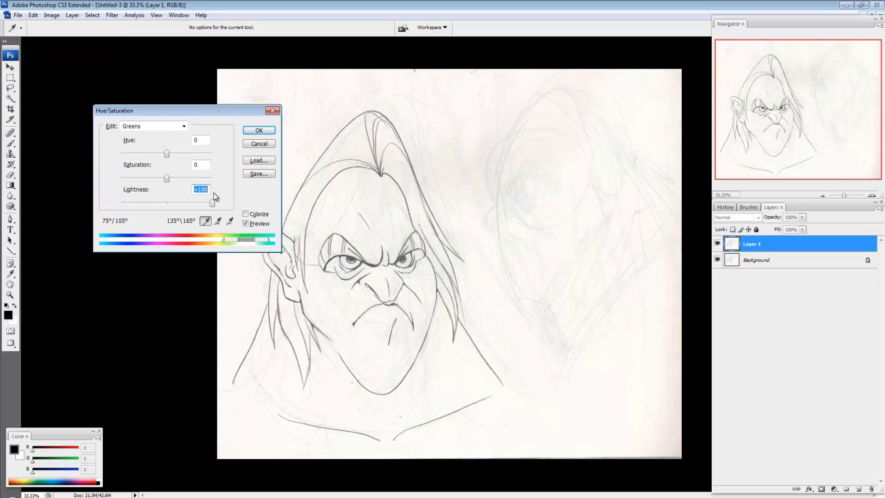
{"action": "mouse_move", "coordinate": [212, 202]}
{"action": "left_mouse_down"}
{"action": "mouse_move", "coordinate": [170, 205]}
{"action": "mouse_move", "coordinate": [234, 206]}
{"action": "left_mouse_up"}
{"action": "left_click_drag", "start_coordinate": [168, 110], "coordinate": [193, 111]}
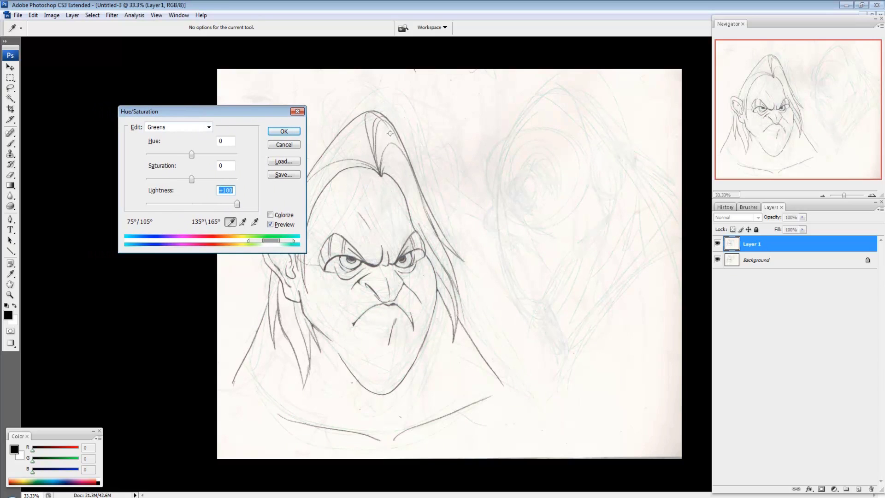
{"action": "left_click", "coordinate": [170, 127]}
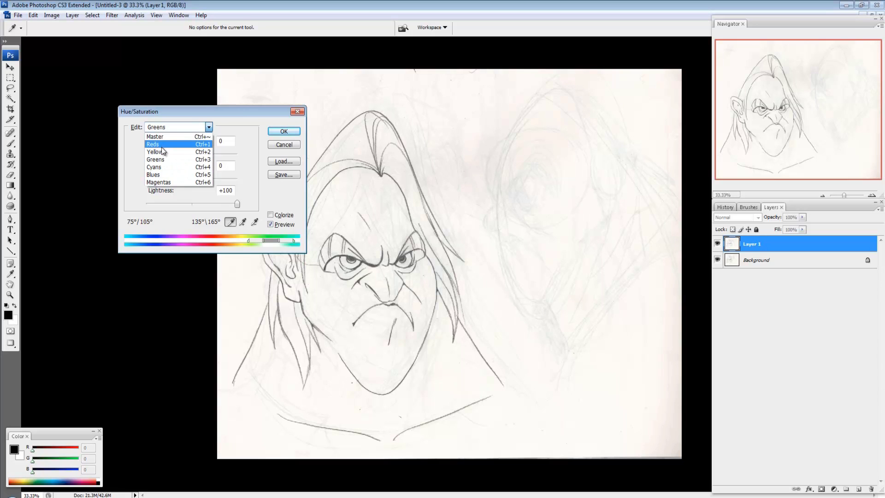
Raise Lightness to +100 for the Yellows and Blues ranges, with a slight Cyans tweak.
{"action": "left_click", "coordinate": [162, 147]}
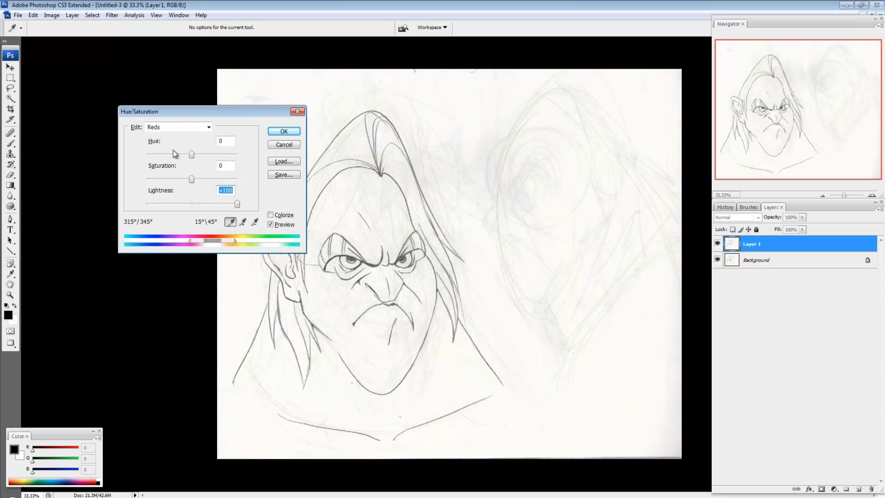
{"action": "left_click", "coordinate": [167, 130]}
{"action": "left_click", "coordinate": [167, 151]}
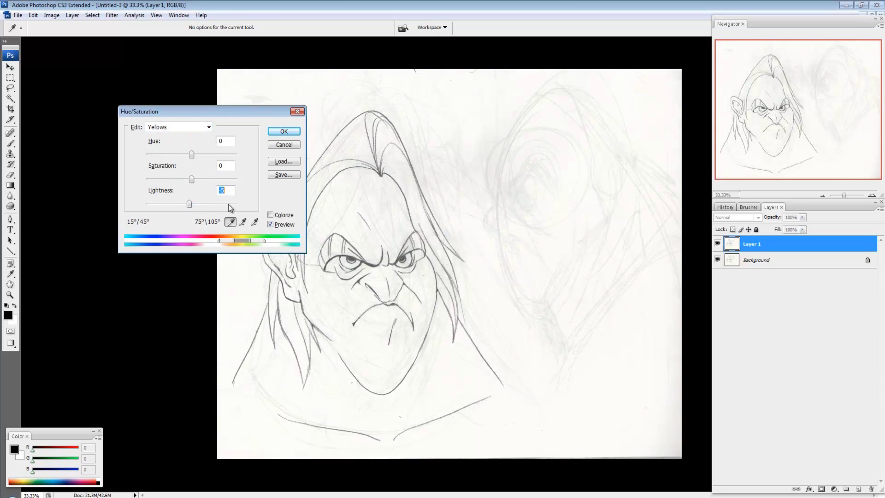
{"action": "left_click_drag", "start_coordinate": [228, 204], "coordinate": [236, 204]}
{"action": "left_click", "coordinate": [185, 127]}
{"action": "left_click", "coordinate": [167, 161]}
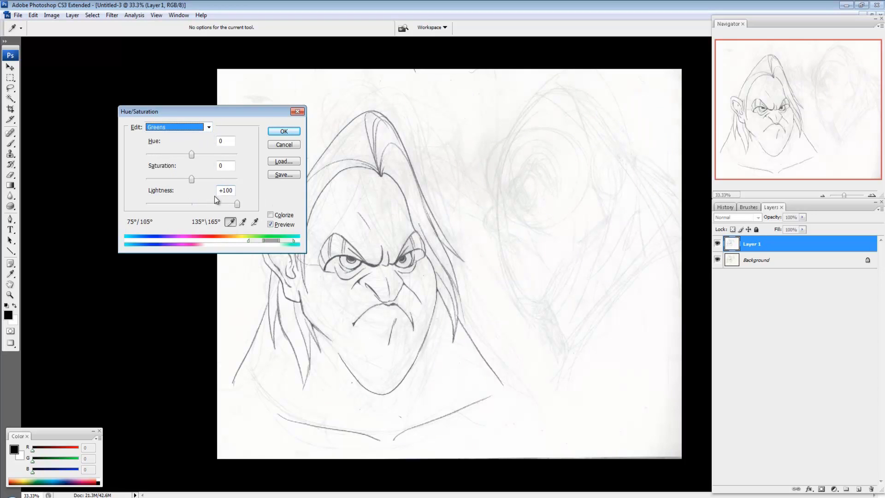
{"action": "left_click", "coordinate": [184, 127]}
{"action": "left_click", "coordinate": [164, 168]}
{"action": "left_click_drag", "start_coordinate": [192, 204], "coordinate": [191, 205]}
{"action": "left_click", "coordinate": [162, 129]}
{"action": "left_click", "coordinate": [184, 178]}
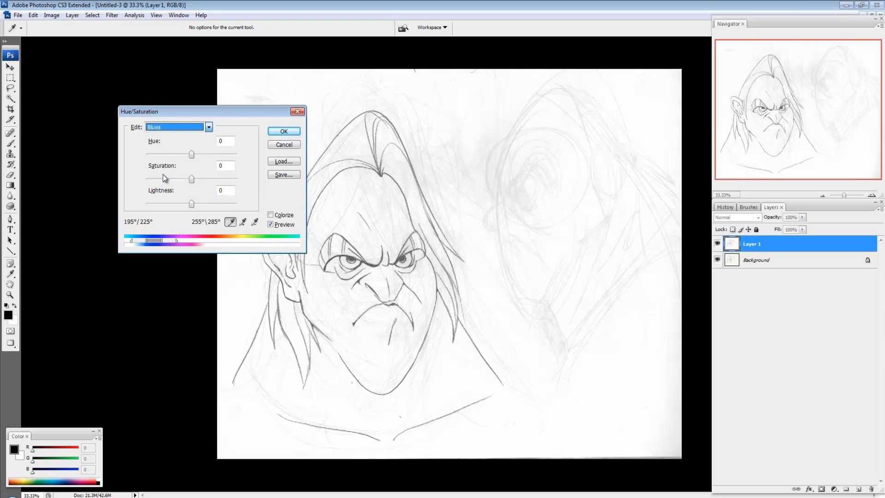
{"action": "left_click_drag", "start_coordinate": [191, 204], "coordinate": [237, 204]}
Select the Magentas range and toggle Preview to compare against the original sketch.
{"action": "left_click", "coordinate": [171, 129]}
{"action": "left_click", "coordinate": [165, 180]}
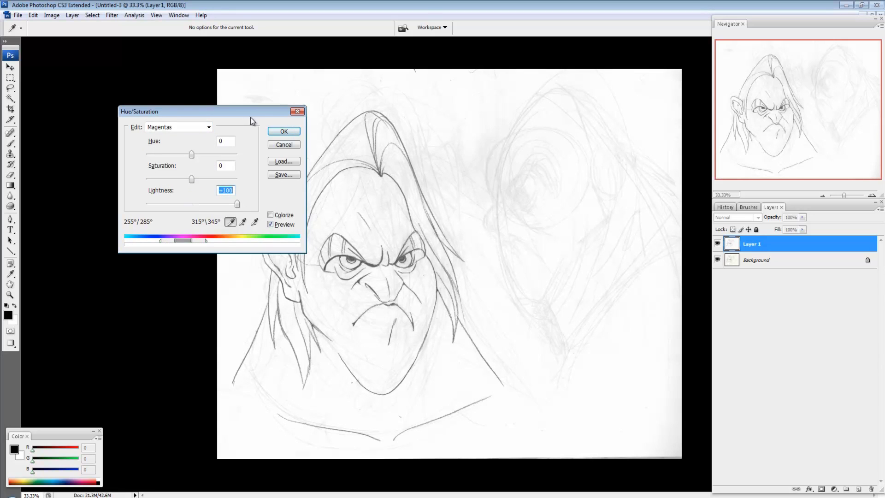
{"action": "left_click_drag", "start_coordinate": [247, 115], "coordinate": [466, 169]}
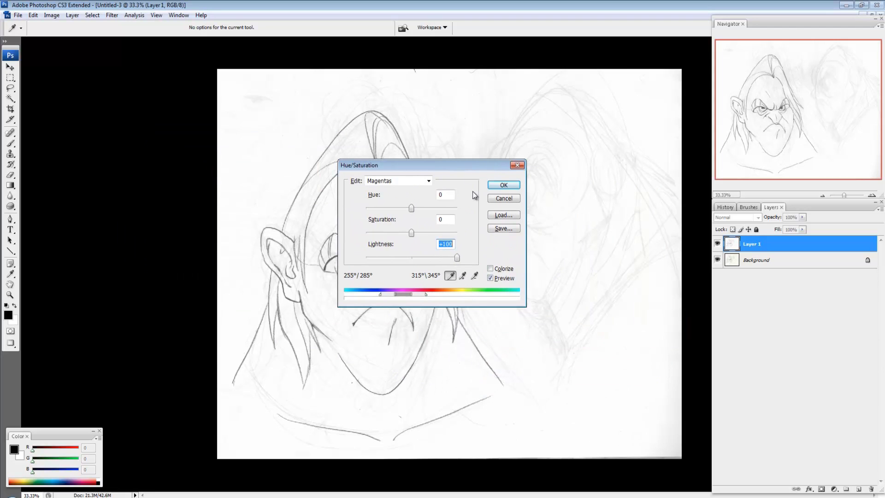
{"action": "left_click", "coordinate": [497, 278]}
{"action": "left_click", "coordinate": [498, 278]}
{"action": "mouse_move", "coordinate": [460, 167]}
{"action": "left_mouse_down"}
{"action": "mouse_move", "coordinate": [332, 254]}
{"action": "mouse_move", "coordinate": [245, 139]}
{"action": "mouse_move", "coordinate": [236, 90]}
{"action": "left_mouse_up"}
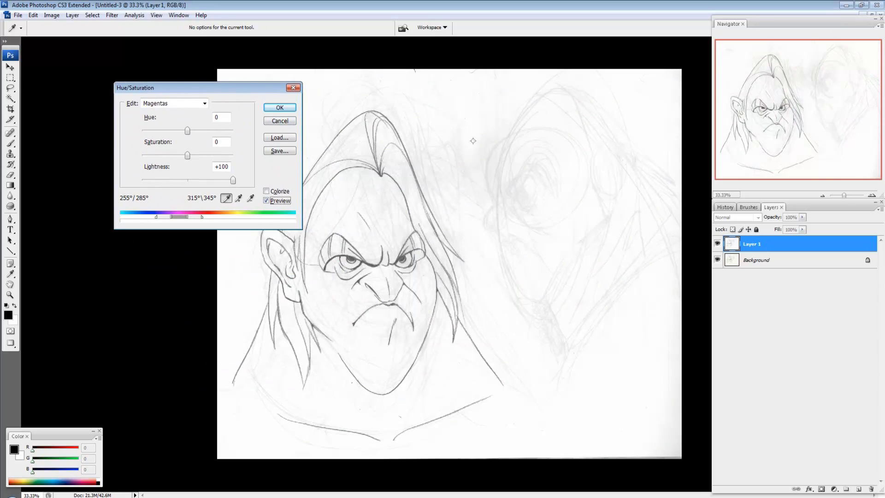
{"action": "left_click", "coordinate": [280, 107]}
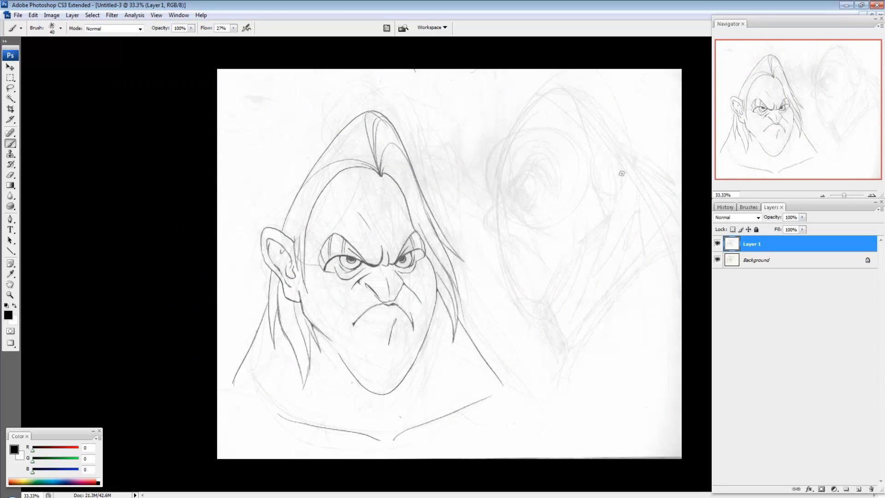
{"action": "left_click", "coordinate": [11, 295]}
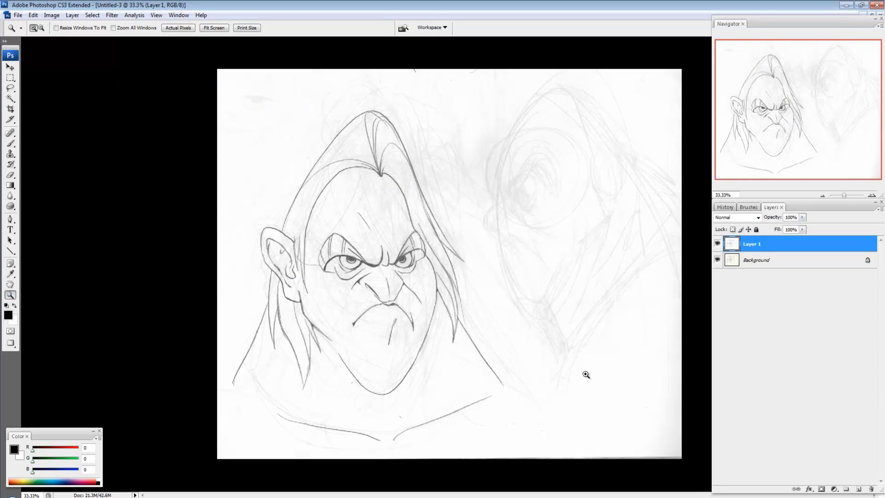
{"action": "left_click", "coordinate": [573, 381]}
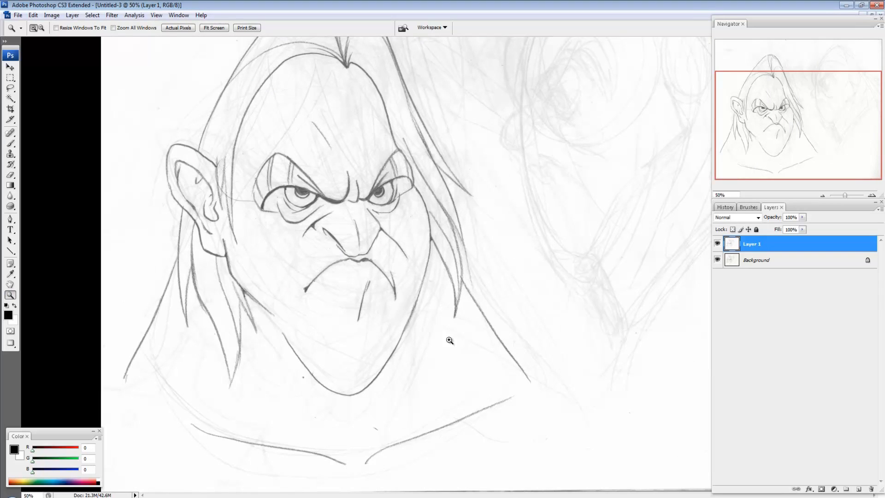
{"action": "left_click", "coordinate": [499, 218], "text": "alt"}
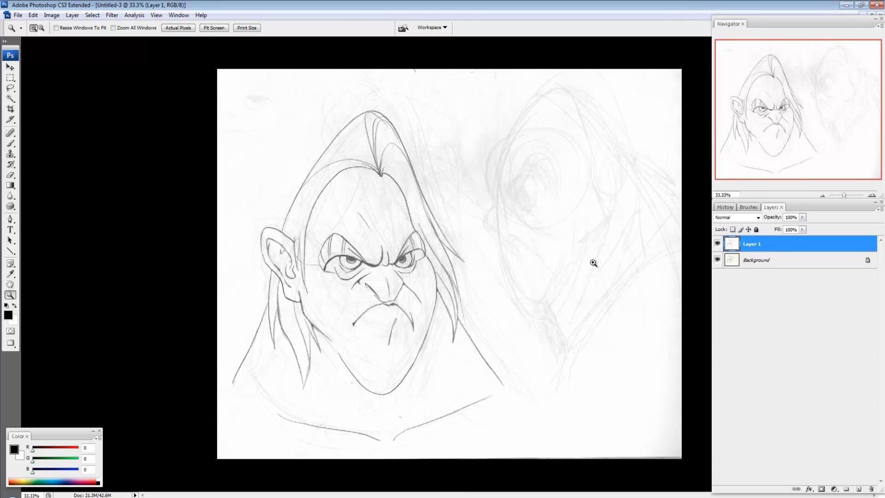
Open the Levels dialog from Image > Adjustments and move it toward the middle.
{"action": "key", "text": "ctrl+l"}
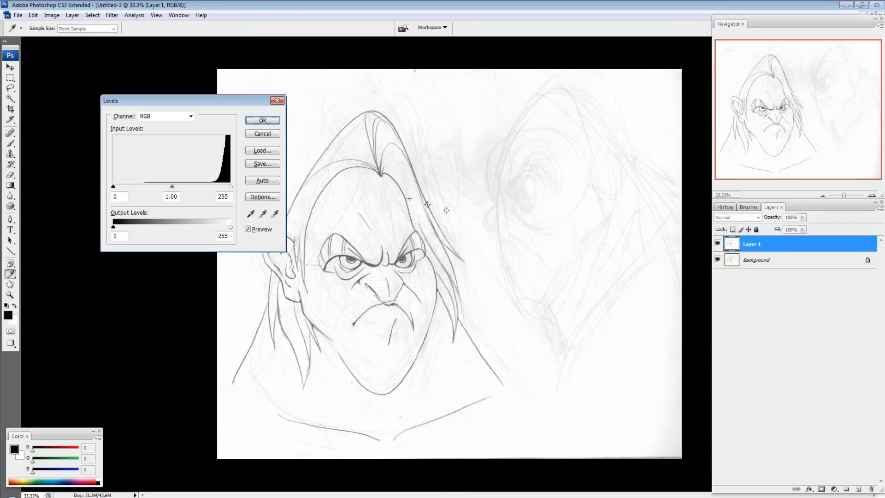
{"action": "left_click", "coordinate": [277, 100]}
{"action": "left_click", "coordinate": [58, 14]}
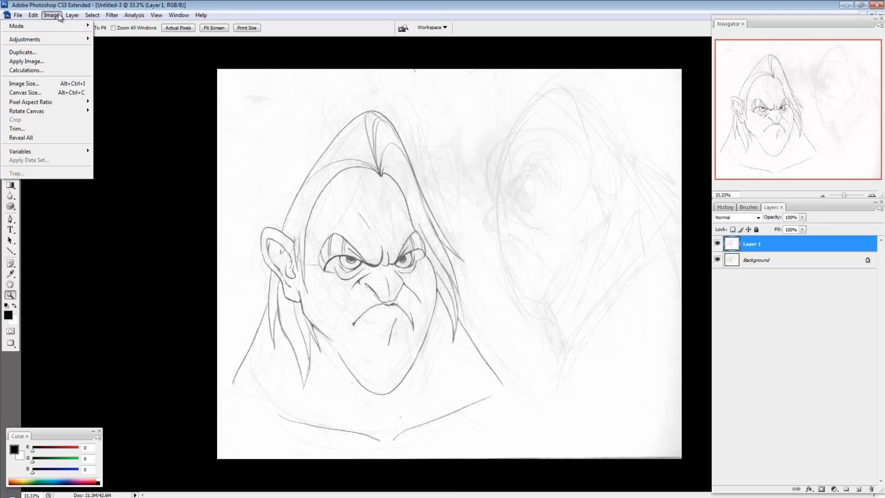
{"action": "mouse_move", "coordinate": [54, 40]}
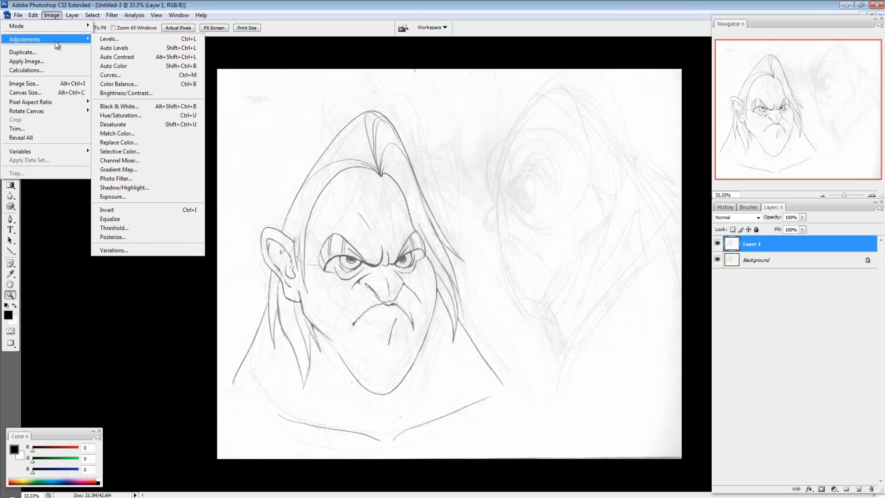
{"action": "left_click", "coordinate": [117, 38]}
{"action": "left_click_drag", "start_coordinate": [231, 97], "coordinate": [449, 126]}
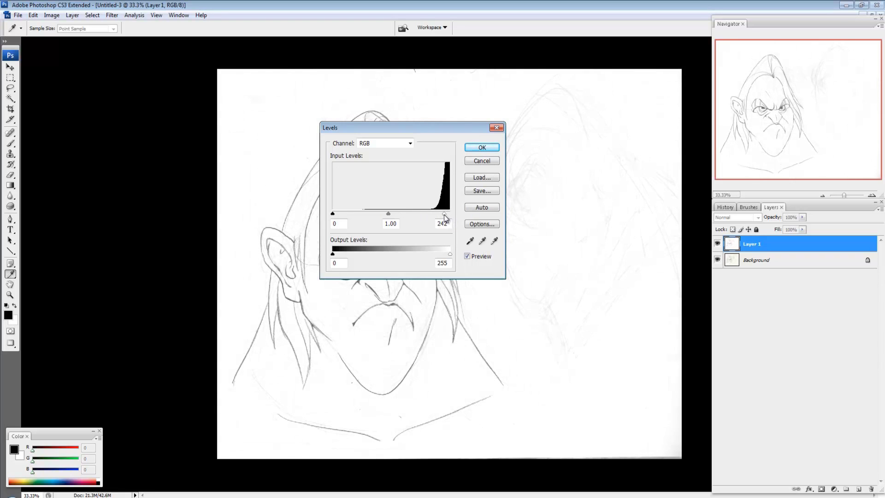
Lower the Levels white input to whiten the paper, set midtones to 0.80, and apply.
{"action": "left_click_drag", "start_coordinate": [444, 214], "coordinate": [437, 218]}
{"action": "left_click_drag", "start_coordinate": [418, 133], "coordinate": [610, 141]}
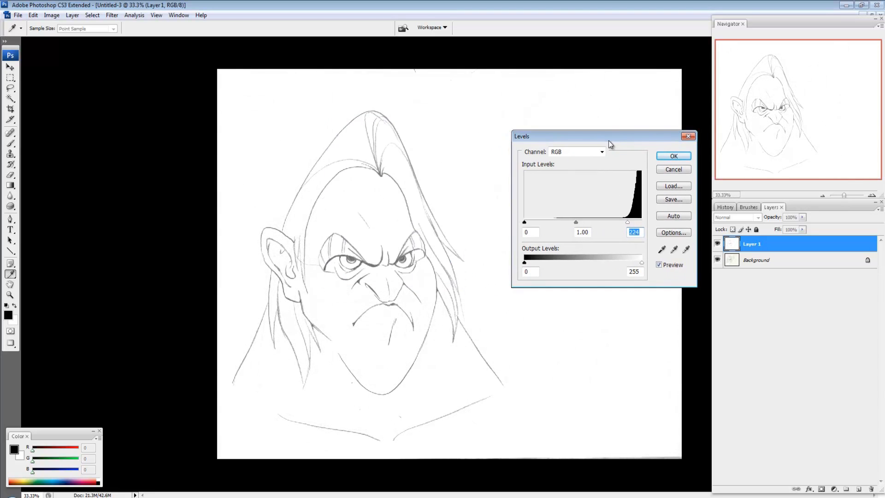
{"action": "left_click", "coordinate": [629, 222]}
{"action": "left_click_drag", "start_coordinate": [627, 224], "coordinate": [626, 224]}
{"action": "mouse_move", "coordinate": [576, 222]}
{"action": "left_mouse_down"}
{"action": "mouse_move", "coordinate": [634, 226]}
{"action": "mouse_move", "coordinate": [568, 223]}
{"action": "mouse_move", "coordinate": [646, 223]}
{"action": "mouse_move", "coordinate": [579, 226]}
{"action": "mouse_move", "coordinate": [638, 223]}
{"action": "mouse_move", "coordinate": [622, 224]}
{"action": "left_mouse_up"}
{"action": "left_click", "coordinate": [583, 232]}
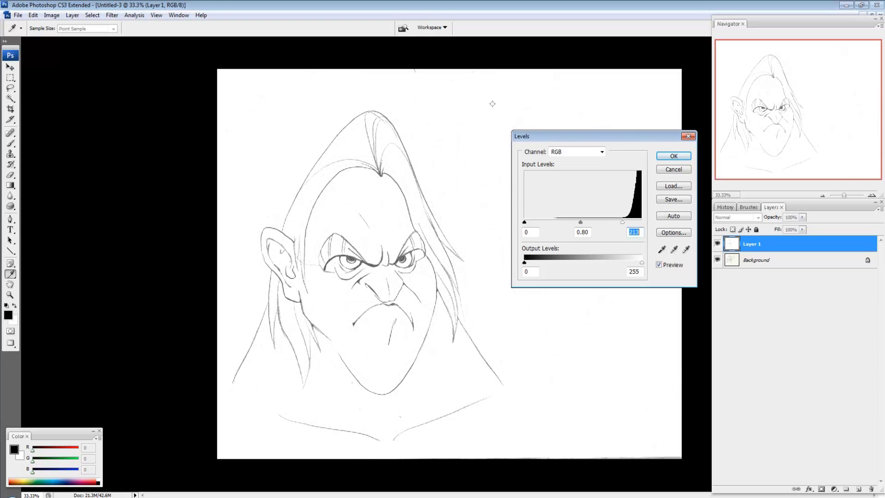
{"action": "left_click", "coordinate": [668, 155]}
{"action": "key", "text": "z"}
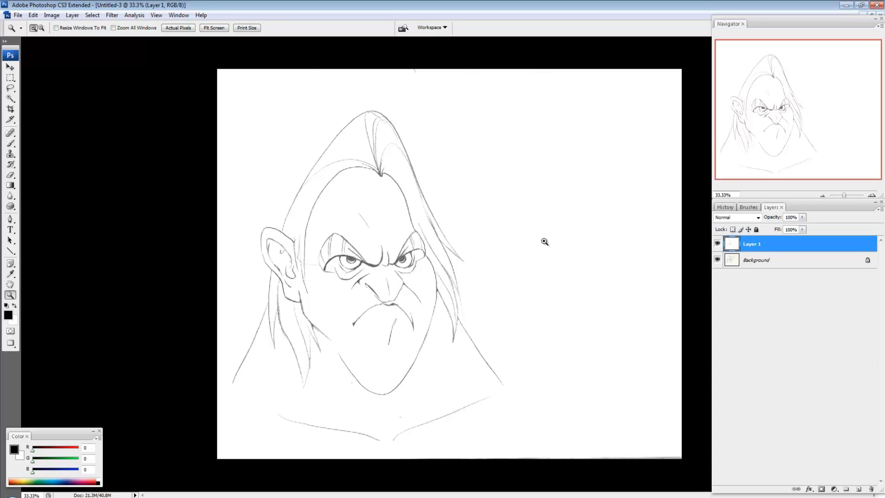
{"action": "left_click", "coordinate": [717, 243]}
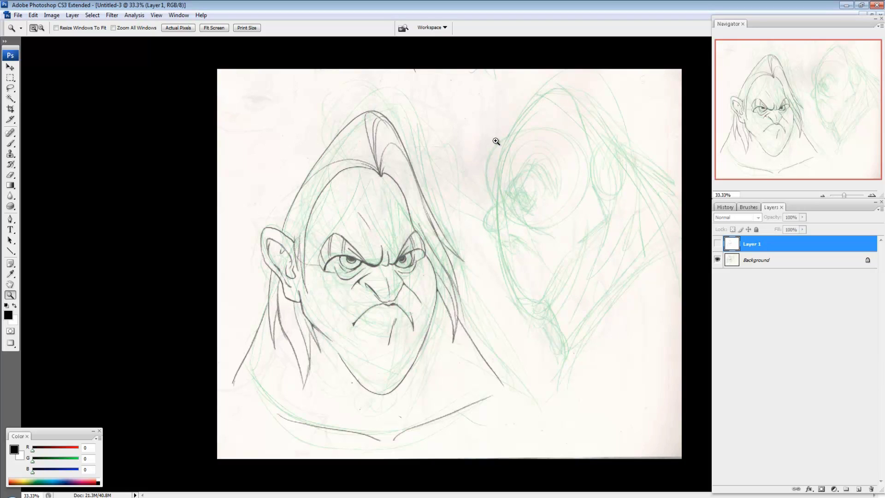
{"action": "left_click", "coordinate": [717, 243]}
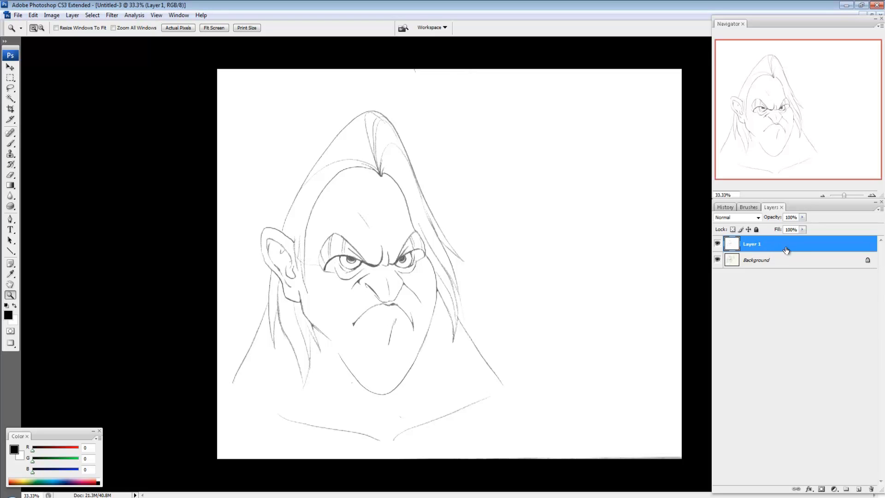
Add a new empty layer and set its blend mode to Multiply.
{"action": "left_click", "coordinate": [859, 488]}
{"action": "left_click", "coordinate": [749, 217]}
{"action": "left_click", "coordinate": [732, 257]}
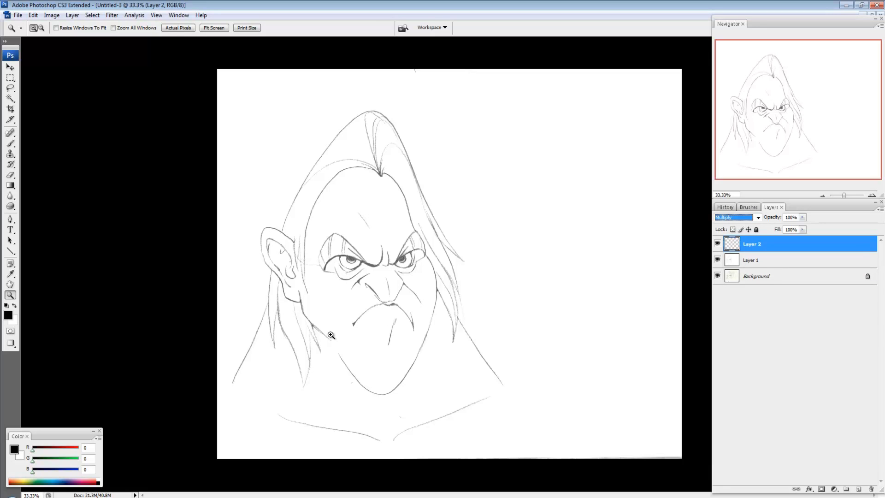
Paint a trial red wash over the face and chest with a 175 brush, then remove it.
{"action": "left_click", "coordinate": [10, 143]}
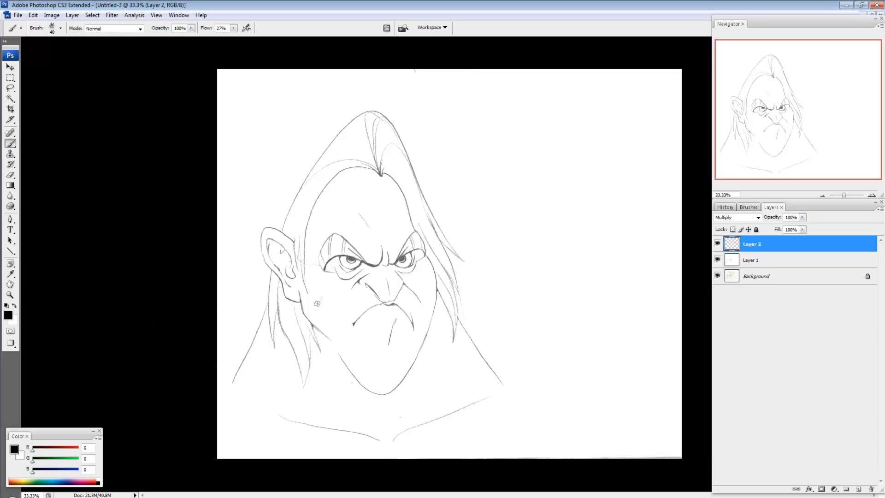
{"action": "left_click", "coordinate": [69, 447]}
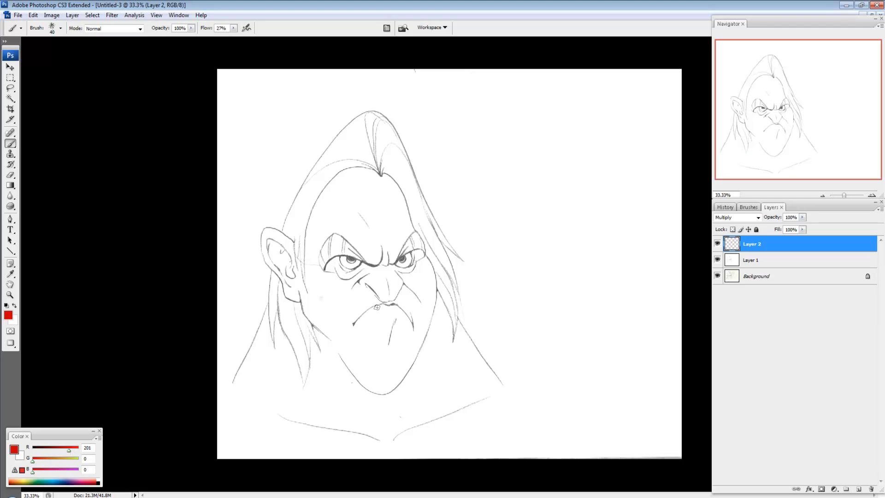
{"action": "key", "text": "bracketright"}
{"action": "key", "text": "bracketright"}
{"action": "key", "text": "bracketright"}
{"action": "key", "text": "bracketright"}
{"action": "key", "text": "bracketright"}
{"action": "key", "text": "bracketright"}
{"action": "key", "text": "bracketright"}
{"action": "mouse_move", "coordinate": [318, 288]}
{"action": "left_mouse_down"}
{"action": "mouse_move", "coordinate": [343, 263]}
{"action": "mouse_move", "coordinate": [320, 266]}
{"action": "mouse_move", "coordinate": [322, 298]}
{"action": "mouse_move", "coordinate": [332, 181]}
{"action": "mouse_move", "coordinate": [348, 226]}
{"action": "mouse_move", "coordinate": [344, 168]}
{"action": "mouse_move", "coordinate": [368, 169]}
{"action": "mouse_move", "coordinate": [360, 283]}
{"action": "mouse_move", "coordinate": [370, 377]}
{"action": "mouse_move", "coordinate": [356, 274]}
{"action": "mouse_move", "coordinate": [385, 177]}
{"action": "mouse_move", "coordinate": [433, 304]}
{"action": "mouse_move", "coordinate": [415, 359]}
{"action": "mouse_move", "coordinate": [402, 299]}
{"action": "mouse_move", "coordinate": [416, 288]}
{"action": "mouse_move", "coordinate": [376, 302]}
{"action": "mouse_move", "coordinate": [391, 370]}
{"action": "mouse_move", "coordinate": [295, 380]}
{"action": "mouse_move", "coordinate": [266, 352]}
{"action": "mouse_move", "coordinate": [245, 390]}
{"action": "mouse_move", "coordinate": [358, 394]}
{"action": "mouse_move", "coordinate": [360, 411]}
{"action": "mouse_move", "coordinate": [294, 405]}
{"action": "mouse_move", "coordinate": [413, 347]}
{"action": "mouse_move", "coordinate": [400, 365]}
{"action": "mouse_move", "coordinate": [442, 359]}
{"action": "mouse_move", "coordinate": [436, 318]}
{"action": "mouse_move", "coordinate": [418, 292]}
{"action": "mouse_move", "coordinate": [474, 369]}
{"action": "mouse_move", "coordinate": [431, 408]}
{"action": "mouse_move", "coordinate": [396, 423]}
{"action": "mouse_move", "coordinate": [436, 422]}
{"action": "left_mouse_up"}
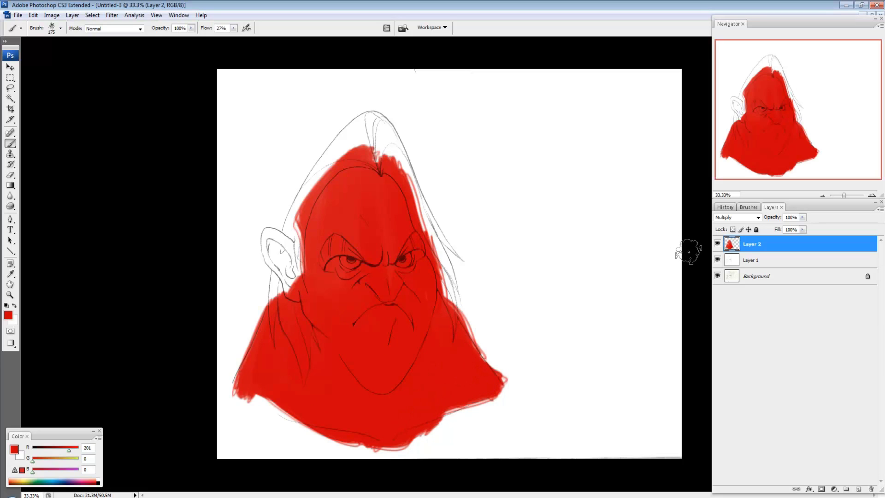
{"action": "key", "text": "Delete"}
Make Layer 1 active and set the Brush mode to Color.
{"action": "left_click", "coordinate": [767, 259]}
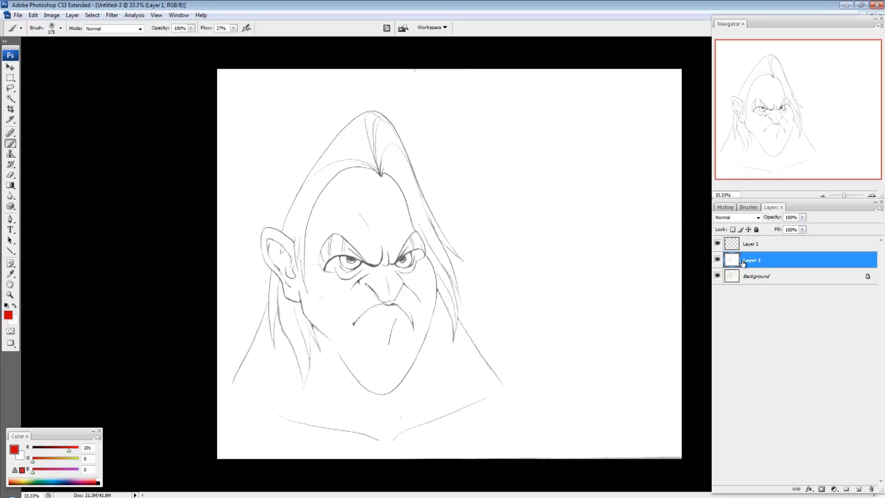
{"action": "left_click", "coordinate": [717, 261]}
{"action": "left_click", "coordinate": [717, 260]}
{"action": "left_click", "coordinate": [122, 30]}
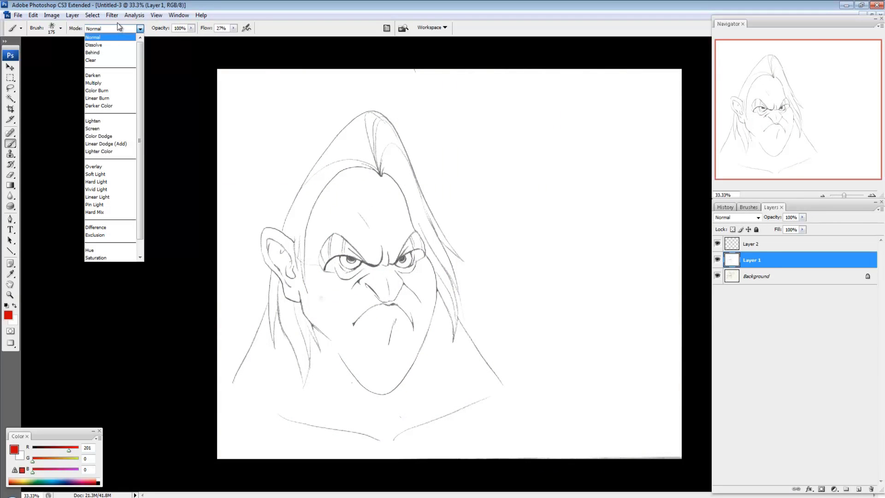
{"action": "left_click_drag", "start_coordinate": [139, 48], "coordinate": [146, 104]}
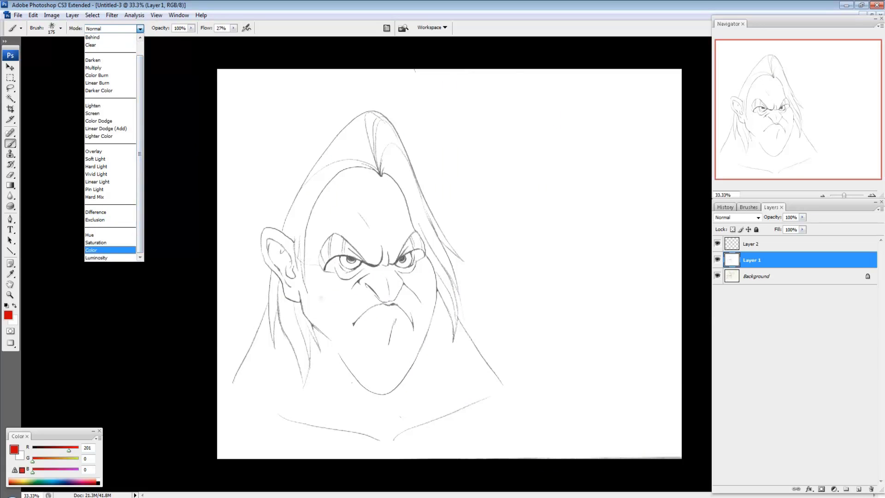
{"action": "left_click", "coordinate": [104, 256]}
Tint the eye, nose and cheek lines red as a test, then undo it.
{"action": "mouse_move", "coordinate": [342, 235]}
{"action": "left_mouse_down"}
{"action": "mouse_move", "coordinate": [323, 240]}
{"action": "mouse_move", "coordinate": [321, 260]}
{"action": "mouse_move", "coordinate": [375, 246]}
{"action": "mouse_move", "coordinate": [393, 253]}
{"action": "mouse_move", "coordinate": [384, 264]}
{"action": "mouse_move", "coordinate": [422, 245]}
{"action": "left_mouse_up"}
{"action": "mouse_move", "coordinate": [387, 277]}
{"action": "left_mouse_down"}
{"action": "mouse_move", "coordinate": [391, 283]}
{"action": "mouse_move", "coordinate": [375, 290]}
{"action": "mouse_move", "coordinate": [400, 288]}
{"action": "mouse_move", "coordinate": [402, 309]}
{"action": "mouse_move", "coordinate": [392, 308]}
{"action": "mouse_move", "coordinate": [388, 343]}
{"action": "left_mouse_up"}
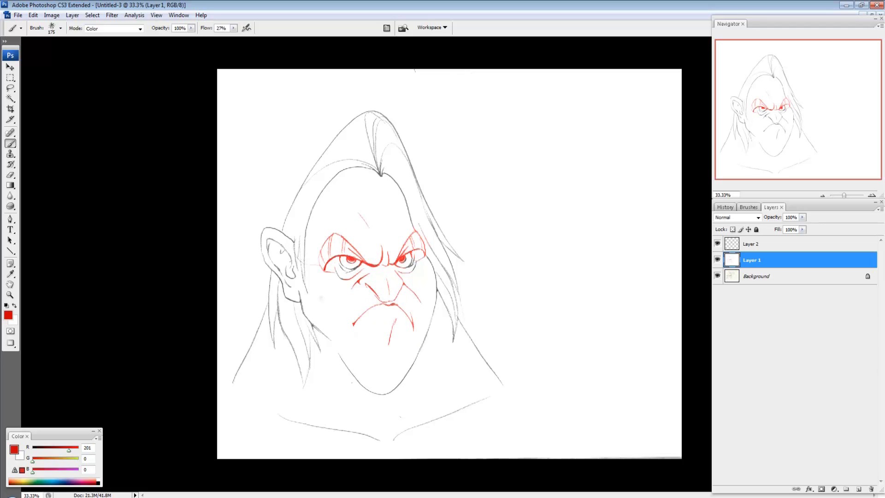
{"action": "mouse_move", "coordinate": [329, 240]}
{"action": "left_mouse_down"}
{"action": "mouse_move", "coordinate": [342, 276]}
{"action": "mouse_move", "coordinate": [362, 255]}
{"action": "mouse_move", "coordinate": [353, 281]}
{"action": "mouse_move", "coordinate": [408, 287]}
{"action": "mouse_move", "coordinate": [403, 325]}
{"action": "mouse_move", "coordinate": [421, 301]}
{"action": "mouse_move", "coordinate": [392, 366]}
{"action": "mouse_move", "coordinate": [340, 336]}
{"action": "mouse_move", "coordinate": [367, 328]}
{"action": "mouse_move", "coordinate": [406, 295]}
{"action": "left_mouse_up"}
{"action": "key", "text": "ctrl+z"}
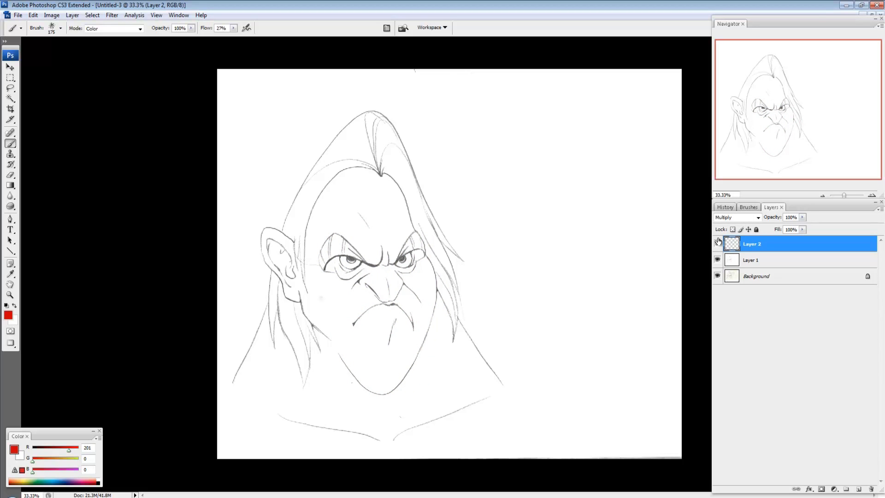
Delete Layer 2 and briefly hide Layer 1 to check the scan beneath.
{"action": "left_click_drag", "start_coordinate": [791, 246], "coordinate": [870, 488]}
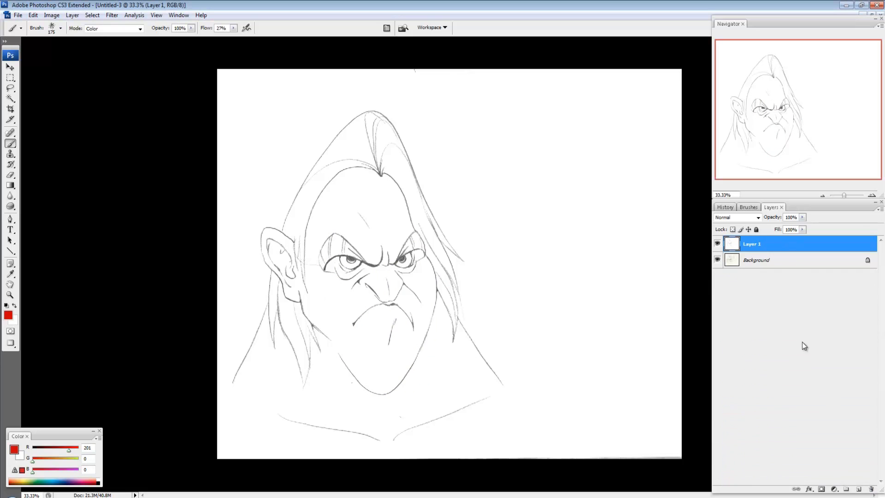
{"action": "left_click", "coordinate": [718, 244]}
{"action": "left_click", "coordinate": [718, 243]}
Try dark blue and teal paint colours, then reset the foreground colour to black with D.
{"action": "key", "text": "d"}
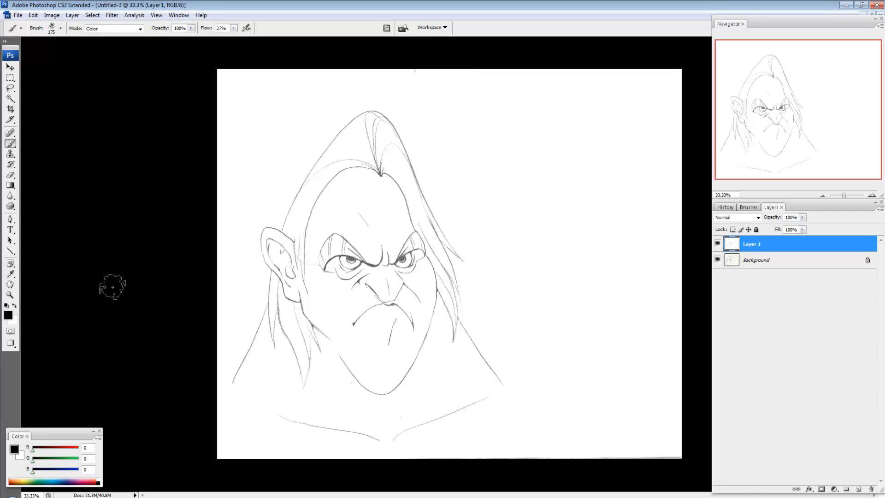
{"action": "left_click", "coordinate": [64, 481]}
{"action": "left_click", "coordinate": [60, 459]}
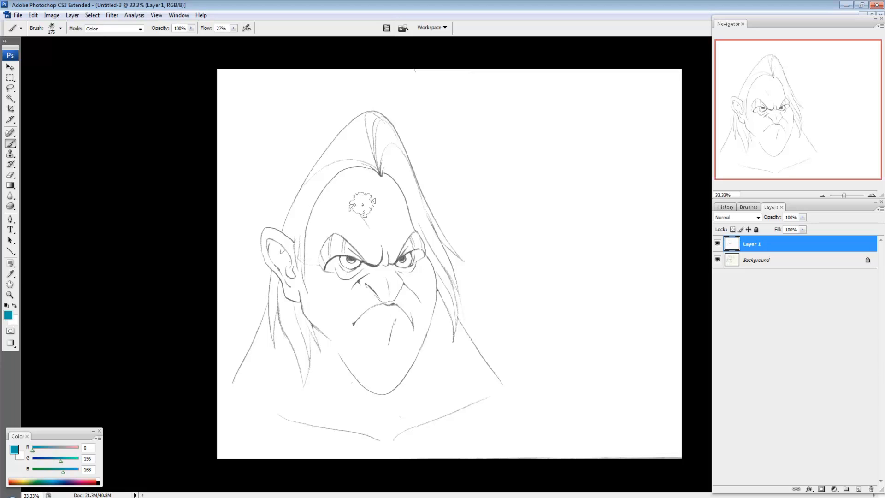
{"action": "key", "text": "d"}
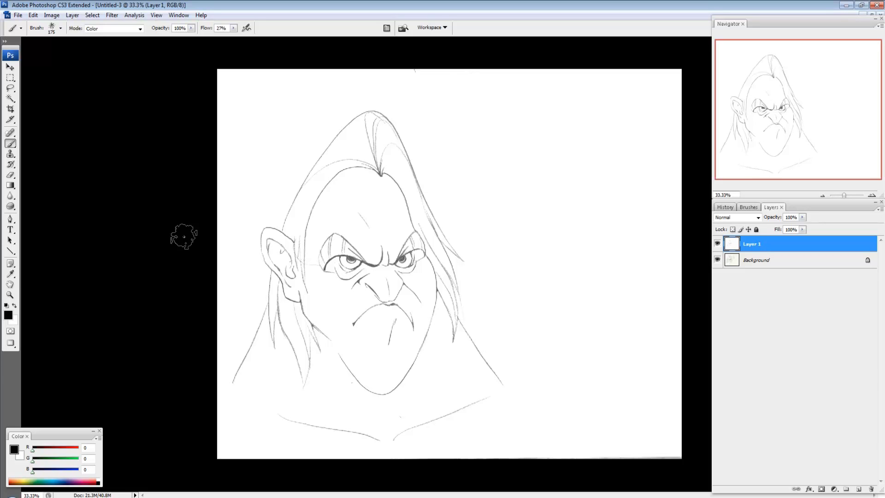
Clear all the white contents from Layer 1 and hide the scanned Background layer.
{"action": "key", "text": "ctrl+a"}
{"action": "key", "text": "Delete"}
{"action": "key", "text": "ctrl+d"}
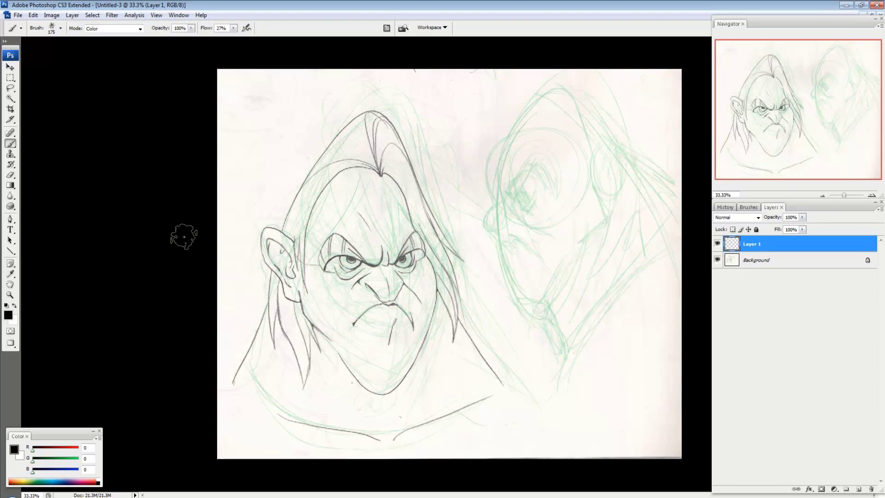
{"action": "left_click", "coordinate": [718, 259]}
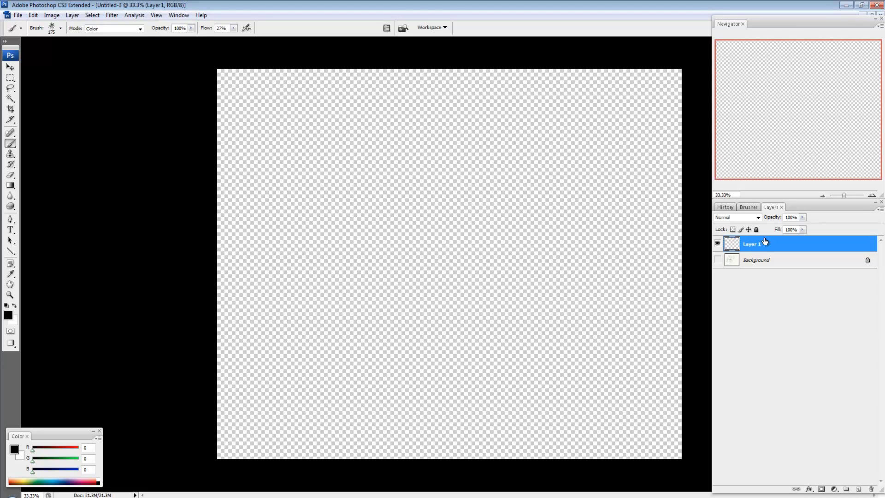
Fill Layer 1 entirely with solid black.
{"action": "key", "text": "alt+BackSpace"}
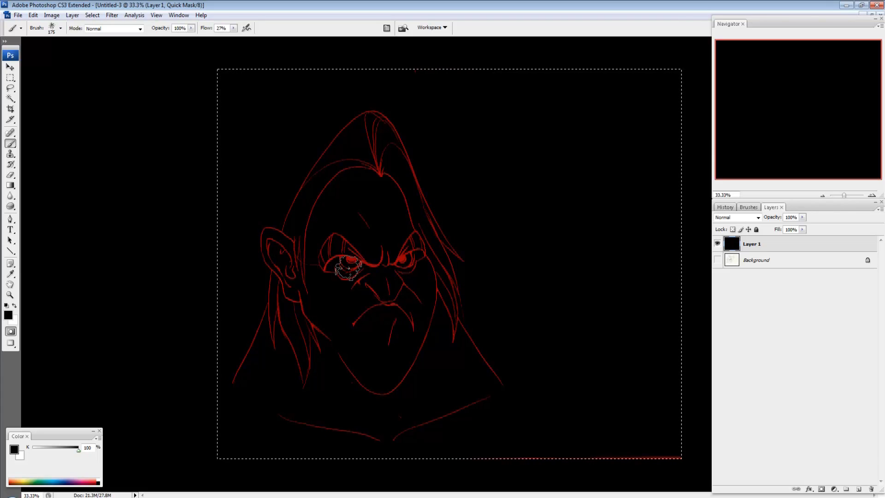
Convert the Quick Mask into a selection, switch screen mode, and reposition the canvas view.
{"action": "key", "text": "q"}
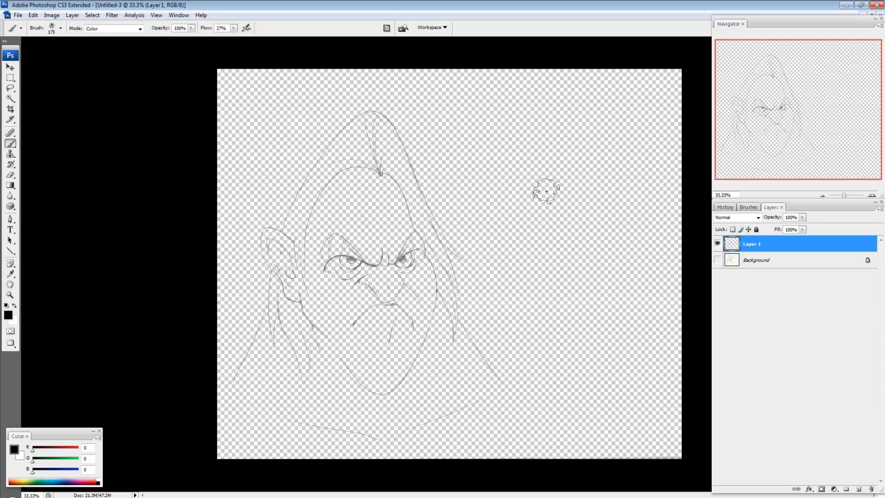
{"action": "key", "text": "f"}
{"action": "left_click_drag", "start_coordinate": [652, 205], "coordinate": [576, 189]}
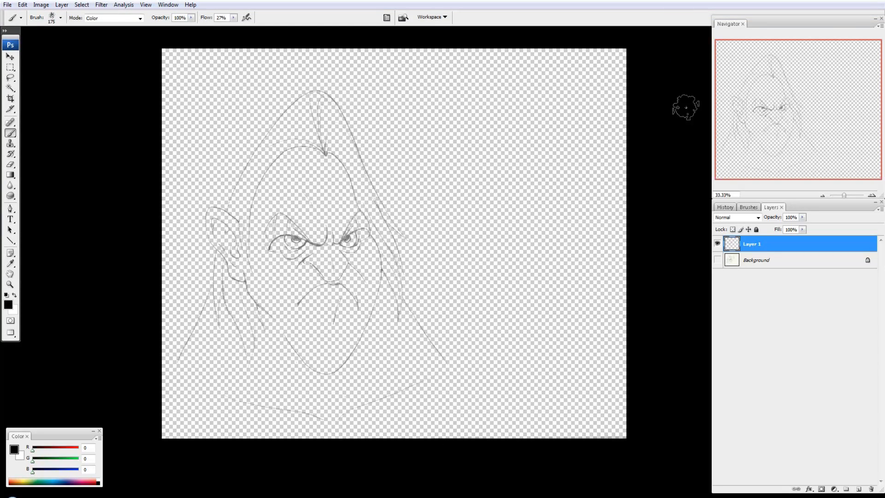
Create Layer 2 above the Background, fill it white, then fill it solid green (G 194).
{"action": "left_click", "coordinate": [783, 264]}
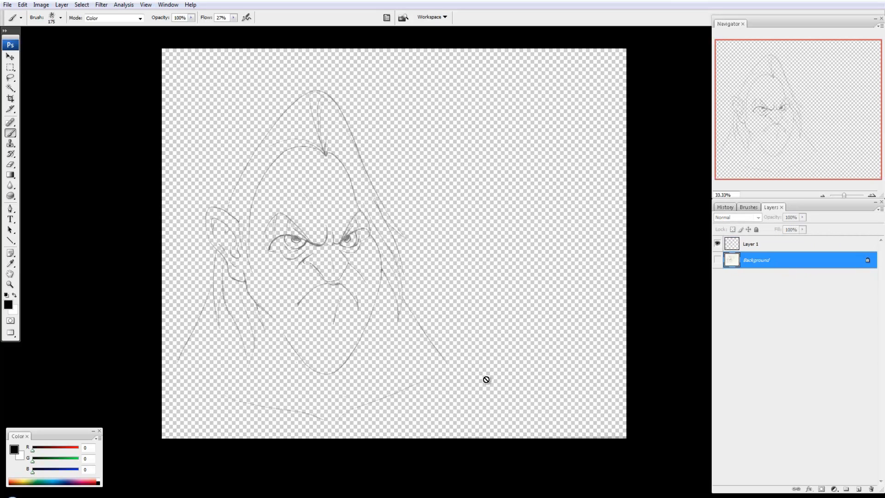
{"action": "left_click", "coordinate": [859, 489]}
{"action": "left_click", "coordinate": [717, 243]}
{"action": "left_click", "coordinate": [716, 243]}
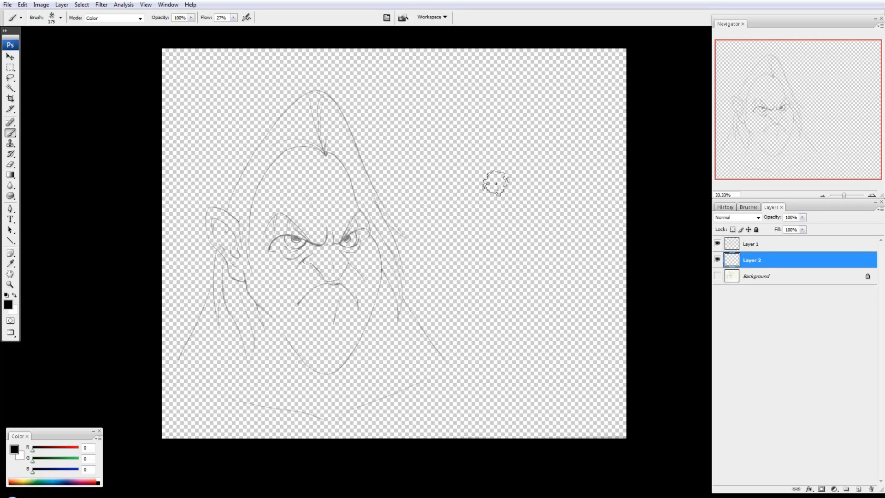
{"action": "key", "text": "ctrl+BackSpace"}
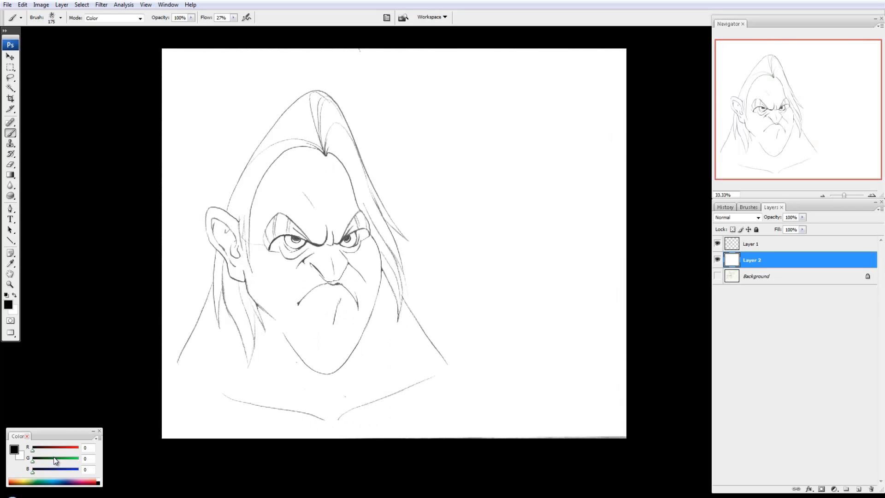
{"action": "left_click_drag", "start_coordinate": [54, 458], "coordinate": [67, 463]}
{"action": "key", "text": "alt+BackSpace"}
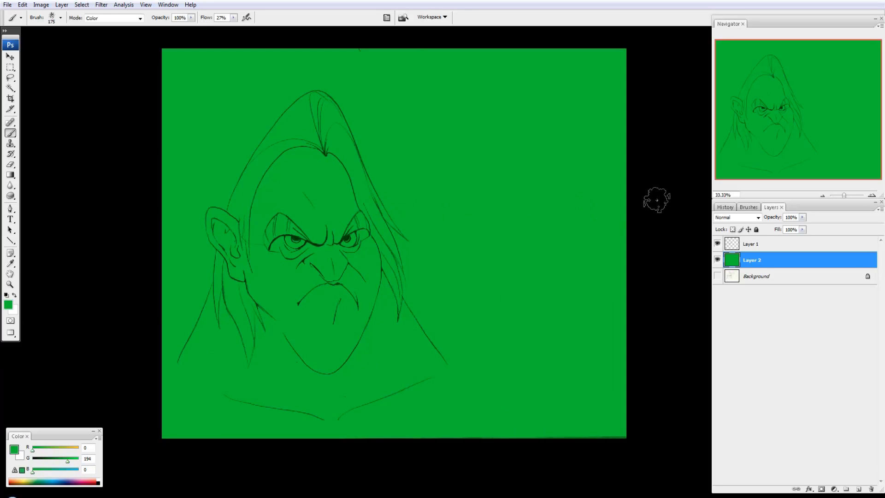
Open Hue/Saturation, cancel it, and try a different foreground colour instead.
{"action": "key", "text": "ctrl+u"}
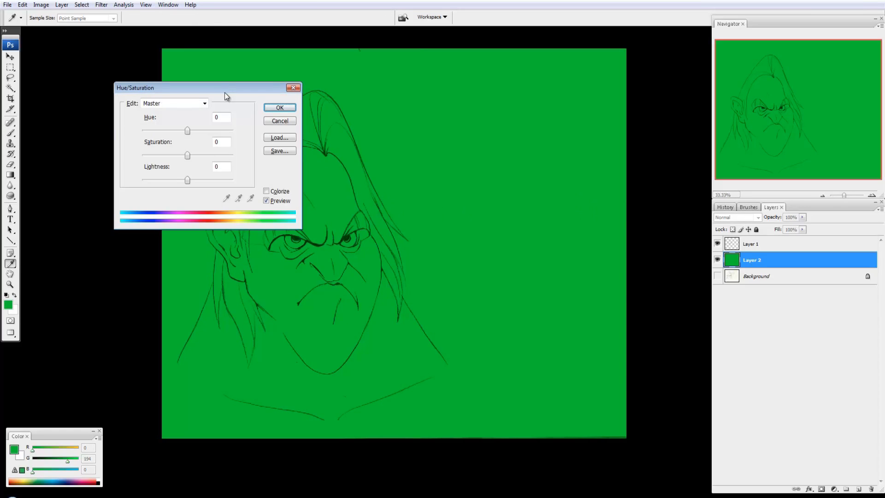
{"action": "left_click_drag", "start_coordinate": [225, 92], "coordinate": [586, 126]}
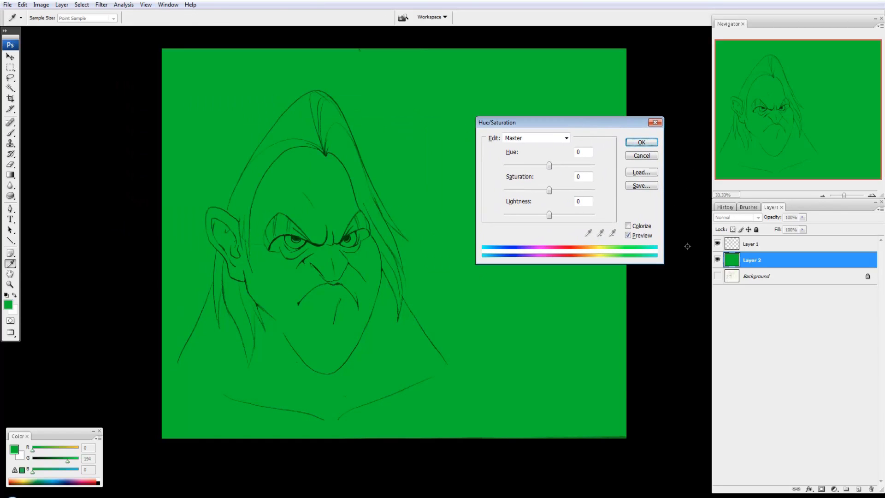
{"action": "left_click", "coordinate": [641, 156]}
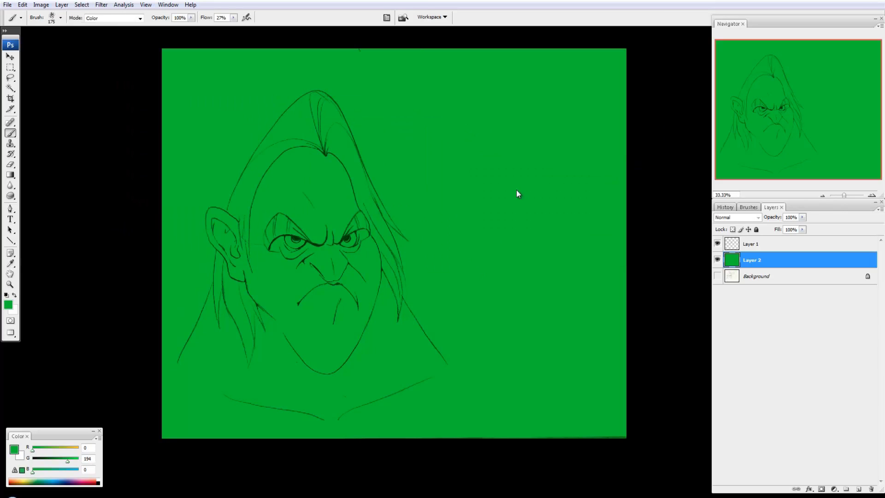
{"action": "left_click", "coordinate": [9, 306]}
{"action": "left_click", "coordinate": [457, 282]}
Shift Layer 2's green fill with Hue -118, Saturation +5, Lightness +37.
{"action": "key", "text": "ctrl+u"}
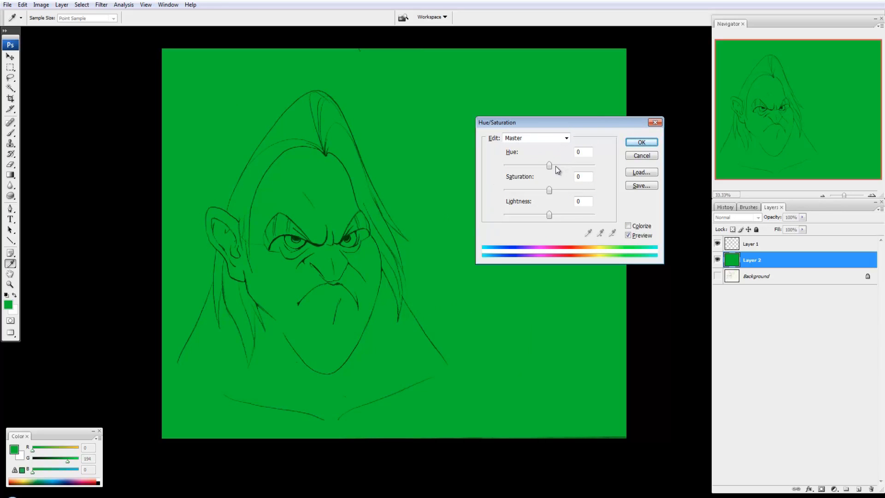
{"action": "left_click_drag", "start_coordinate": [553, 165], "coordinate": [566, 215]}
{"action": "left_click_drag", "start_coordinate": [524, 167], "coordinate": [516, 167]}
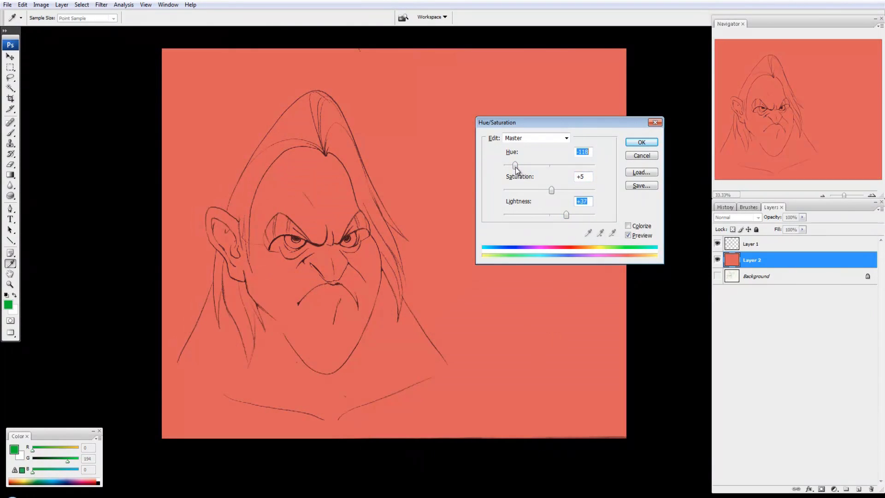
Apply the salmon-red Hue/Saturation change and check the fill without the line art.
{"action": "left_click", "coordinate": [641, 142]}
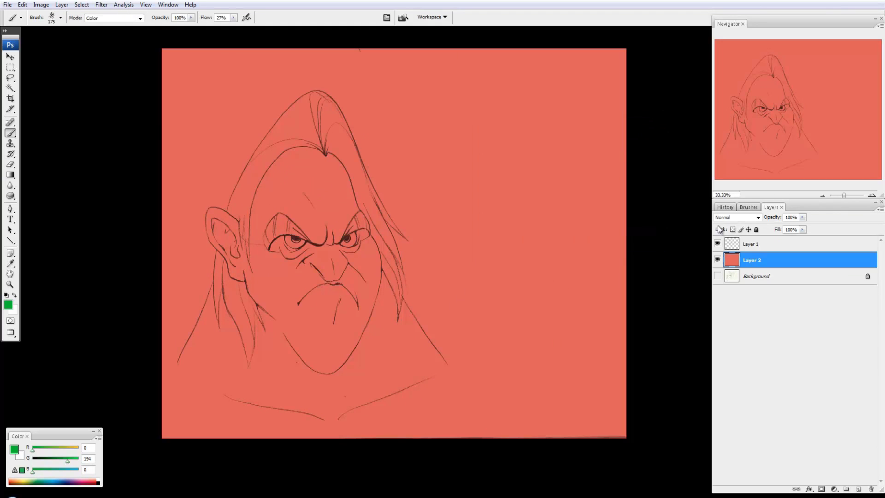
{"action": "left_click", "coordinate": [717, 244]}
{"action": "left_click", "coordinate": [717, 244]}
Make Layer 1 active, compare with the line art hidden, and lock its transparent pixels.
{"action": "left_click", "coordinate": [758, 245]}
{"action": "left_click", "coordinate": [717, 243]}
{"action": "left_click", "coordinate": [717, 244]}
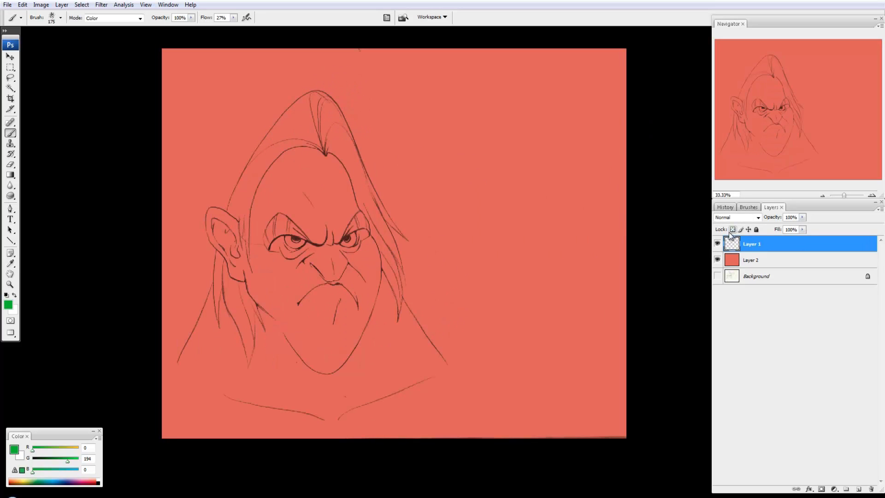
{"action": "left_click", "coordinate": [717, 244]}
{"action": "left_click", "coordinate": [717, 244]}
{"action": "left_click", "coordinate": [733, 229]}
Set the paint colour to dark brown (R109 G40 B15) and the brush mode to Normal.
{"action": "left_click", "coordinate": [62, 448]}
{"action": "left_click_drag", "start_coordinate": [67, 460], "coordinate": [45, 460]}
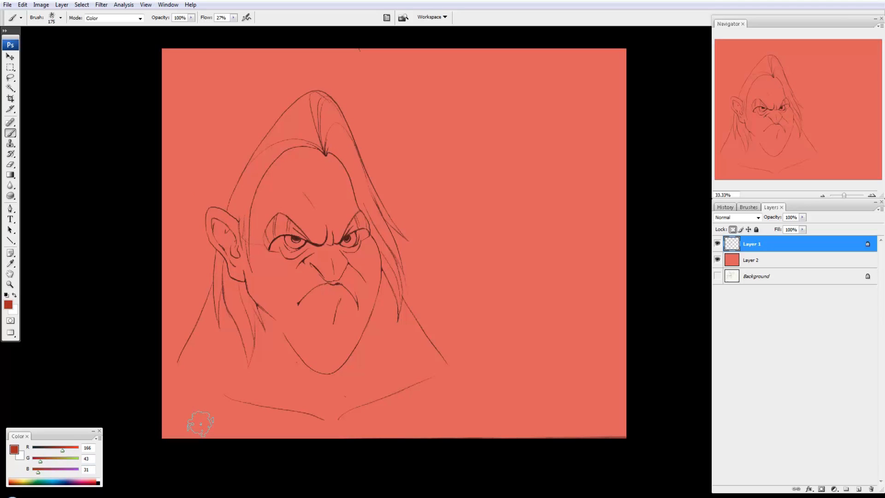
{"action": "left_click", "coordinate": [8, 305]}
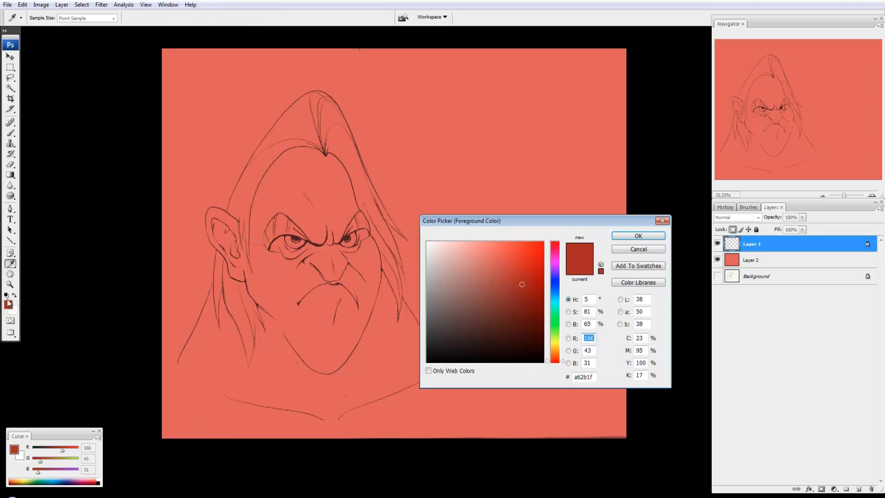
{"action": "left_click_drag", "start_coordinate": [558, 359], "coordinate": [558, 357]}
{"action": "left_click", "coordinate": [527, 311]}
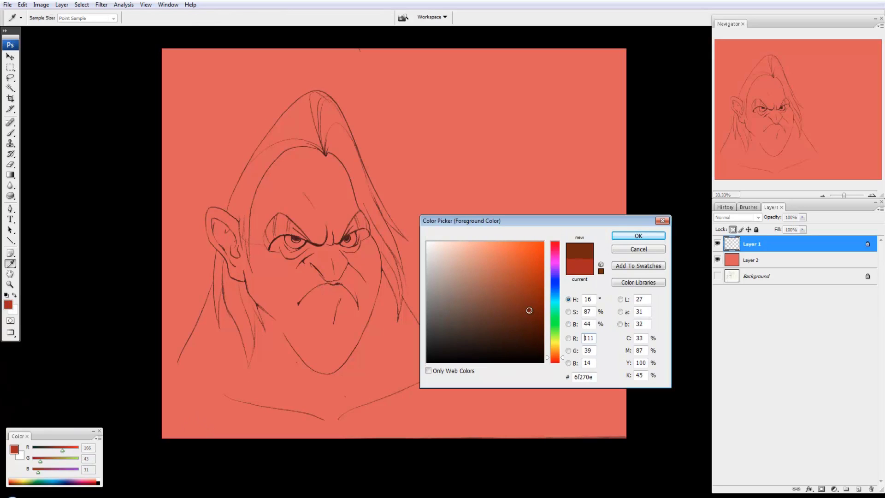
{"action": "left_click", "coordinate": [650, 235]}
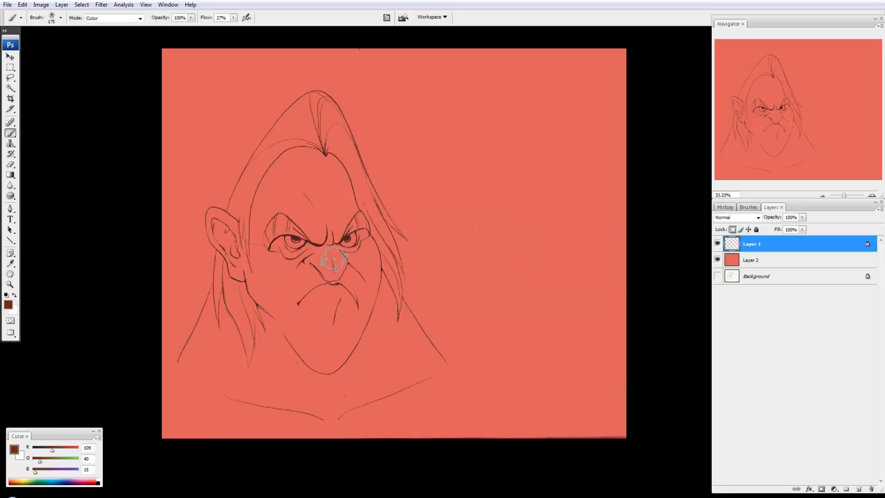
{"action": "left_click", "coordinate": [121, 18]}
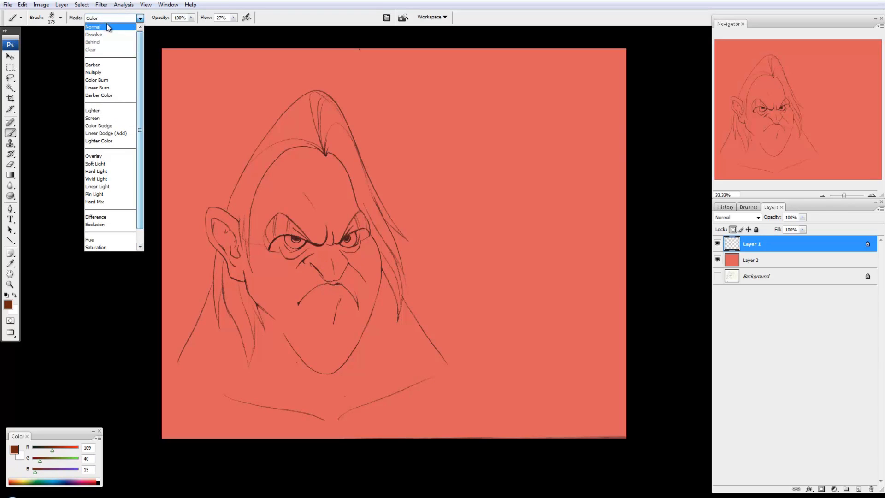
{"action": "left_click", "coordinate": [111, 28]}
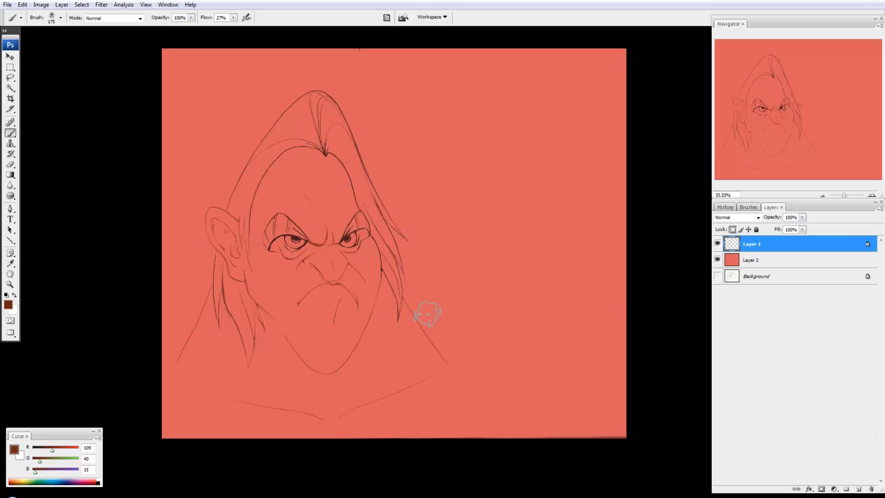
Choose dark navy blue 060a4d as the foreground colour.
{"action": "left_click", "coordinate": [8, 304]}
{"action": "left_click_drag", "start_coordinate": [554, 355], "coordinate": [554, 342]}
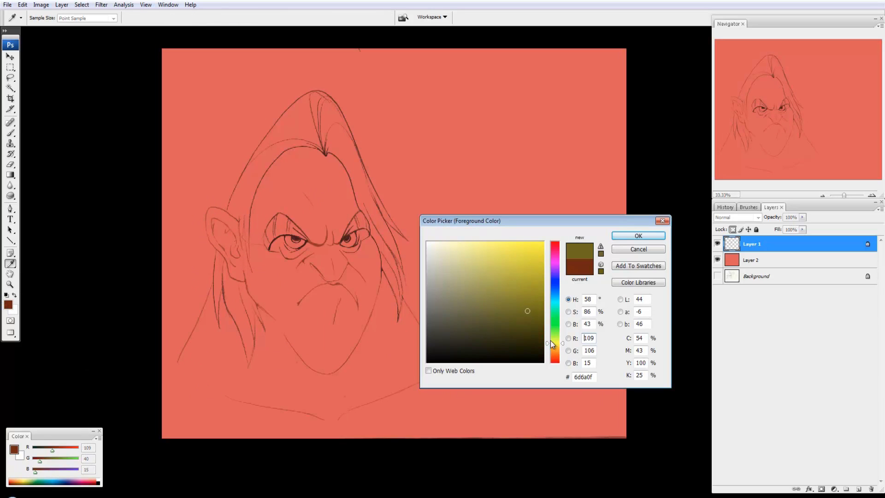
{"action": "mouse_move", "coordinate": [508, 301]}
{"action": "left_mouse_down"}
{"action": "mouse_move", "coordinate": [482, 349]}
{"action": "mouse_move", "coordinate": [509, 310]}
{"action": "mouse_move", "coordinate": [506, 273]}
{"action": "left_mouse_up"}
{"action": "left_click_drag", "start_coordinate": [562, 342], "coordinate": [562, 318]}
{"action": "mouse_move", "coordinate": [510, 281]}
{"action": "left_mouse_down"}
{"action": "mouse_move", "coordinate": [517, 301]}
{"action": "mouse_move", "coordinate": [556, 283]}
{"action": "mouse_move", "coordinate": [529, 311]}
{"action": "mouse_move", "coordinate": [534, 326]}
{"action": "left_mouse_up"}
{"action": "left_click", "coordinate": [638, 235]}
Brush navy over the hair parting, right hair outline and left eye lid lines.
{"action": "key", "text": "b"}
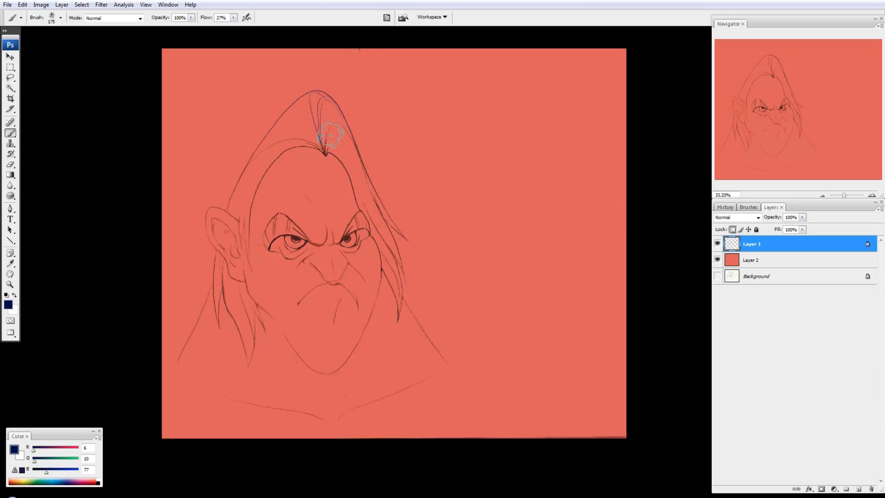
{"action": "left_click_drag", "start_coordinate": [343, 138], "coordinate": [316, 134]}
{"action": "mouse_move", "coordinate": [325, 109]}
{"action": "left_mouse_down"}
{"action": "mouse_move", "coordinate": [388, 201]}
{"action": "mouse_move", "coordinate": [413, 257]}
{"action": "mouse_move", "coordinate": [353, 223]}
{"action": "mouse_move", "coordinate": [333, 229]}
{"action": "mouse_move", "coordinate": [383, 238]}
{"action": "left_mouse_up"}
{"action": "mouse_move", "coordinate": [302, 203]}
{"action": "left_mouse_down"}
{"action": "mouse_move", "coordinate": [268, 239]}
{"action": "mouse_move", "coordinate": [307, 226]}
{"action": "left_mouse_up"}
{"action": "left_click", "coordinate": [318, 251], "text": "alt"}
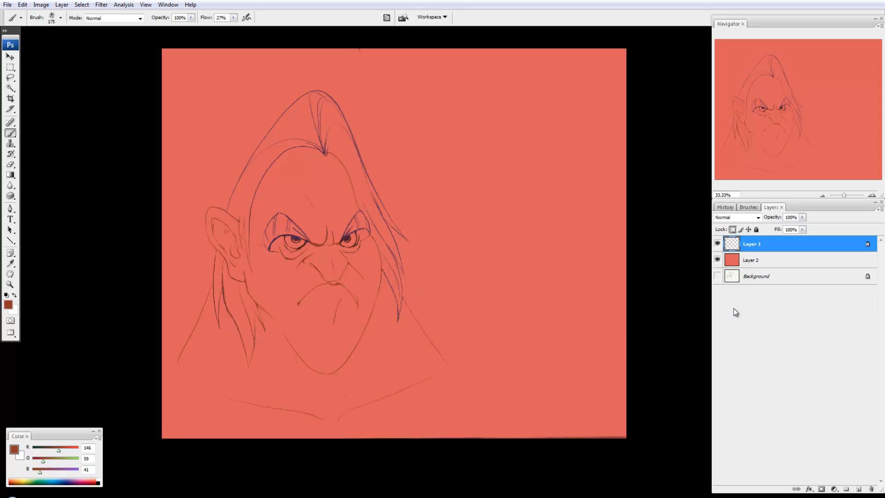
Add an empty Layer 3 above Layer 2.
{"action": "left_click", "coordinate": [753, 260]}
{"action": "left_click", "coordinate": [858, 488]}
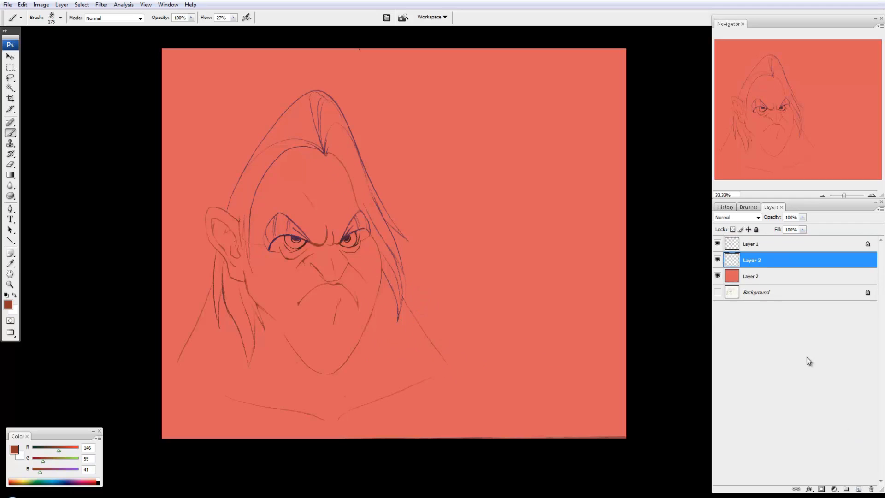
{"action": "left_click", "coordinate": [718, 260]}
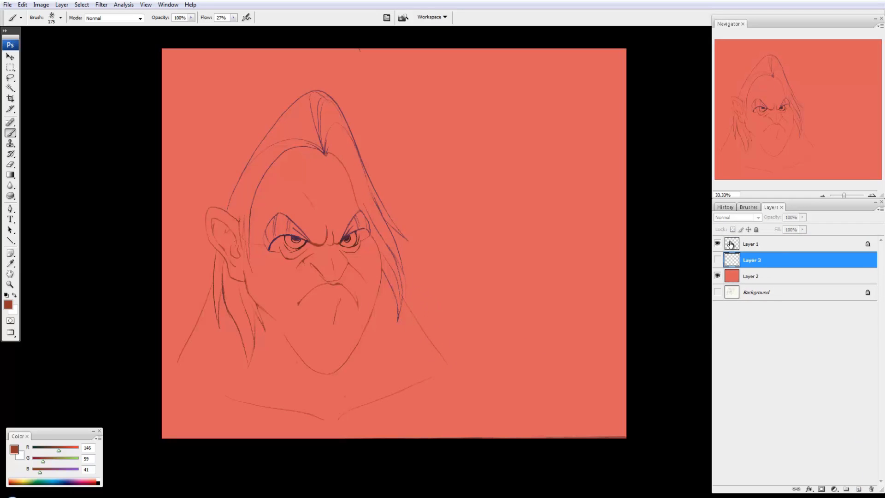
{"action": "left_click", "coordinate": [717, 260]}
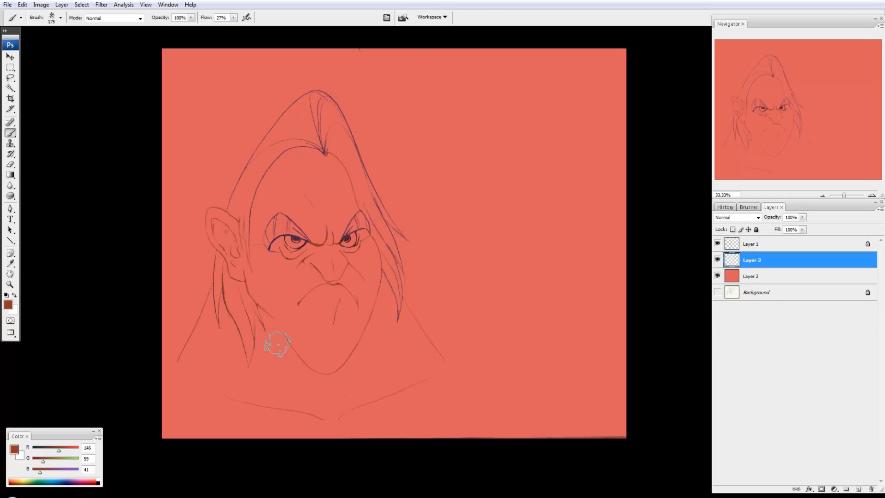
Set the paint colour to blue (R41 G153 B201), trial-paint the hair, then undo it.
{"action": "mouse_move", "coordinate": [58, 450]}
{"action": "left_mouse_down"}
{"action": "mouse_move", "coordinate": [49, 473]}
{"action": "mouse_move", "coordinate": [49, 461]}
{"action": "mouse_move", "coordinate": [69, 474]}
{"action": "mouse_move", "coordinate": [57, 463]}
{"action": "left_mouse_up"}
{"action": "mouse_move", "coordinate": [311, 134]}
{"action": "left_mouse_down"}
{"action": "mouse_move", "coordinate": [312, 107]}
{"action": "mouse_move", "coordinate": [344, 148]}
{"action": "mouse_move", "coordinate": [305, 106]}
{"action": "mouse_move", "coordinate": [296, 131]}
{"action": "mouse_move", "coordinate": [312, 138]}
{"action": "mouse_move", "coordinate": [315, 99]}
{"action": "mouse_move", "coordinate": [287, 123]}
{"action": "mouse_move", "coordinate": [302, 113]}
{"action": "mouse_move", "coordinate": [246, 196]}
{"action": "mouse_move", "coordinate": [338, 139]}
{"action": "mouse_move", "coordinate": [373, 211]}
{"action": "mouse_move", "coordinate": [362, 195]}
{"action": "mouse_move", "coordinate": [401, 315]}
{"action": "mouse_move", "coordinate": [393, 226]}
{"action": "mouse_move", "coordinate": [414, 236]}
{"action": "mouse_move", "coordinate": [253, 191]}
{"action": "left_mouse_up"}
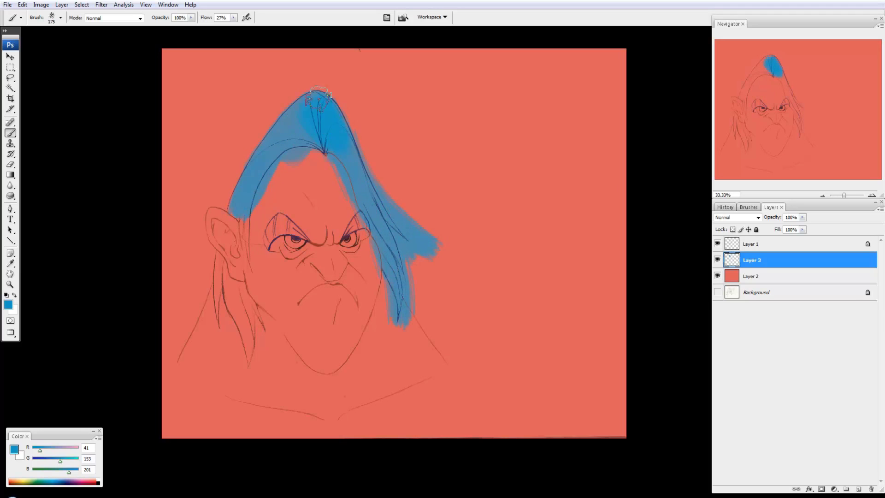
{"action": "mouse_move", "coordinate": [318, 97]}
{"action": "left_mouse_down"}
{"action": "mouse_move", "coordinate": [295, 113]}
{"action": "mouse_move", "coordinate": [242, 191]}
{"action": "mouse_move", "coordinate": [247, 295]}
{"action": "mouse_move", "coordinate": [217, 322]}
{"action": "mouse_move", "coordinate": [230, 355]}
{"action": "mouse_move", "coordinate": [260, 376]}
{"action": "left_mouse_up"}
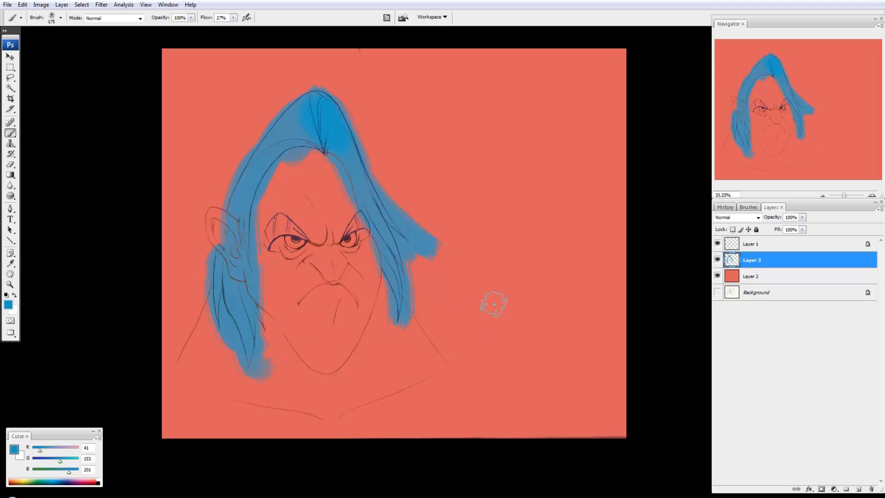
{"action": "key", "text": "ctrl+z"}
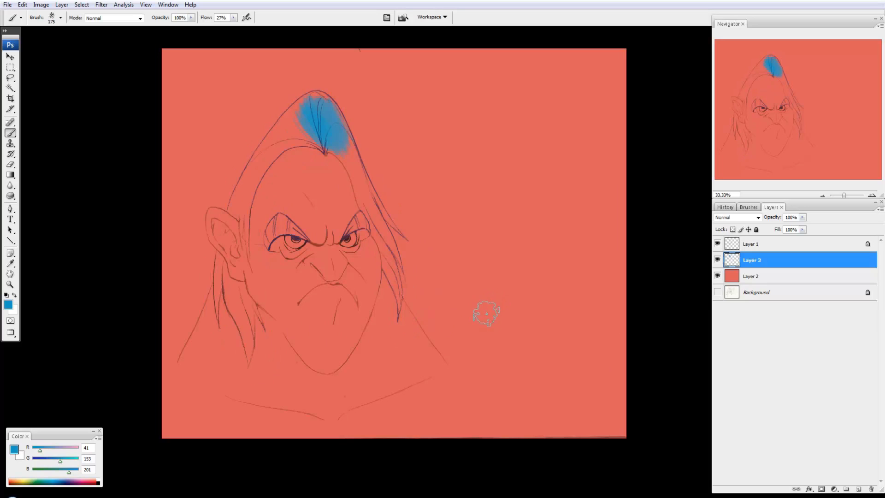
{"action": "key", "text": "ctrl+alt+z"}
{"action": "key", "text": "ctrl+alt+z"}
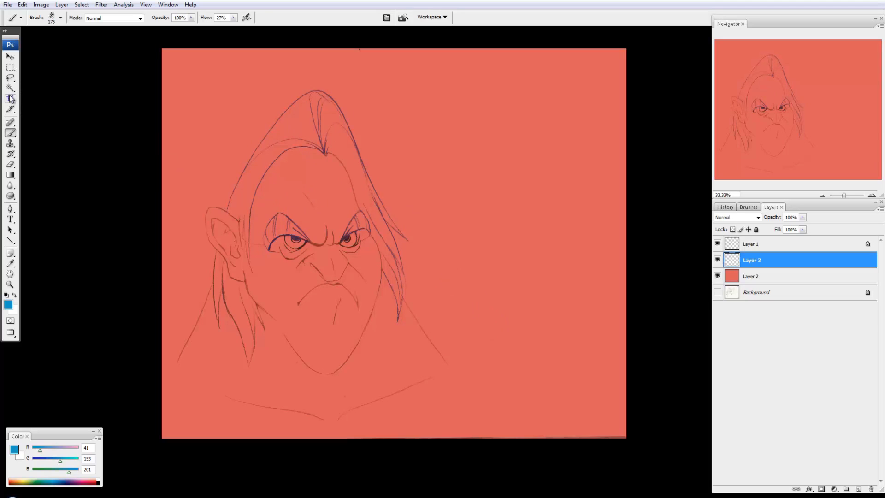
Make Layer 1 active, try a Magic Wand selection of the sketch, then deselect it.
{"action": "key", "text": "w"}
{"action": "left_click", "coordinate": [784, 244]}
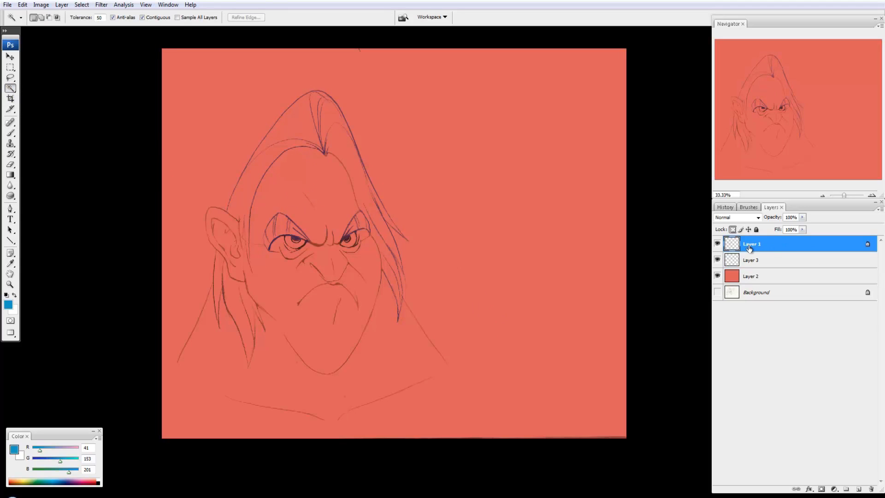
{"action": "left_click", "coordinate": [315, 169]}
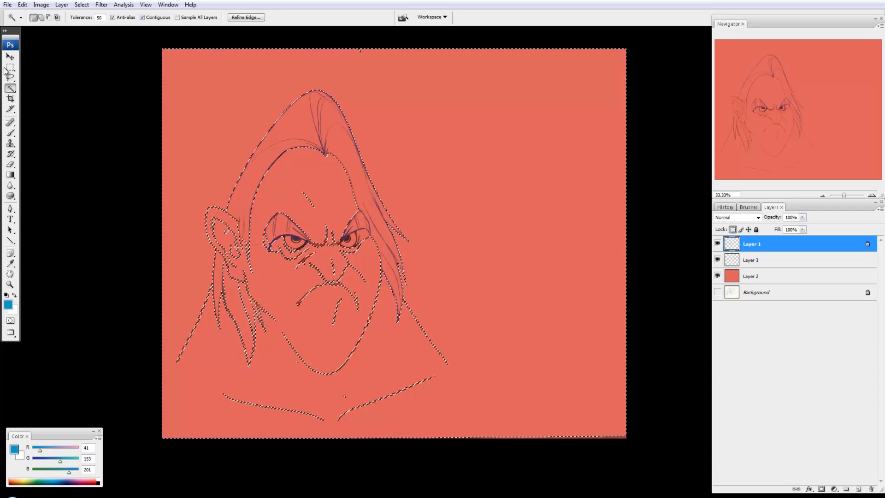
{"action": "left_click", "coordinate": [8, 68]}
{"action": "key", "text": "ctrl+d"}
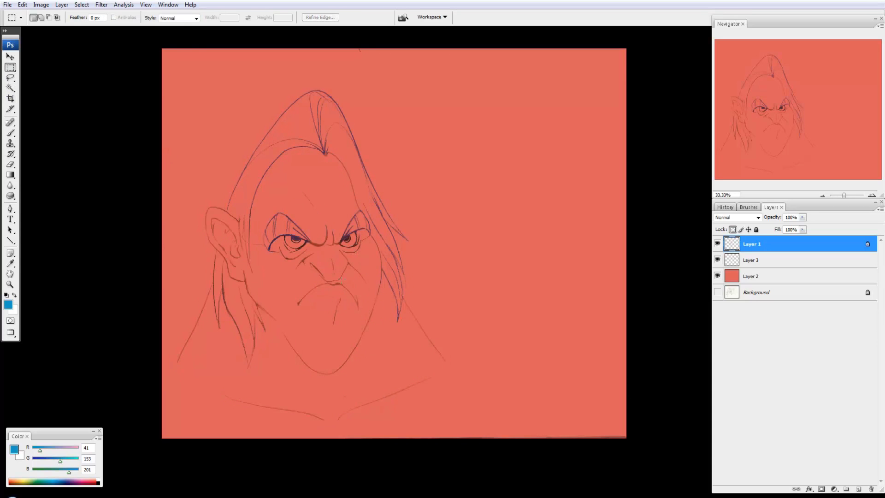
Zoom in on the eyes and Magic Wand-select the white of the left eye.
{"action": "left_click", "coordinate": [10, 284]}
{"action": "left_click", "coordinate": [366, 233]}
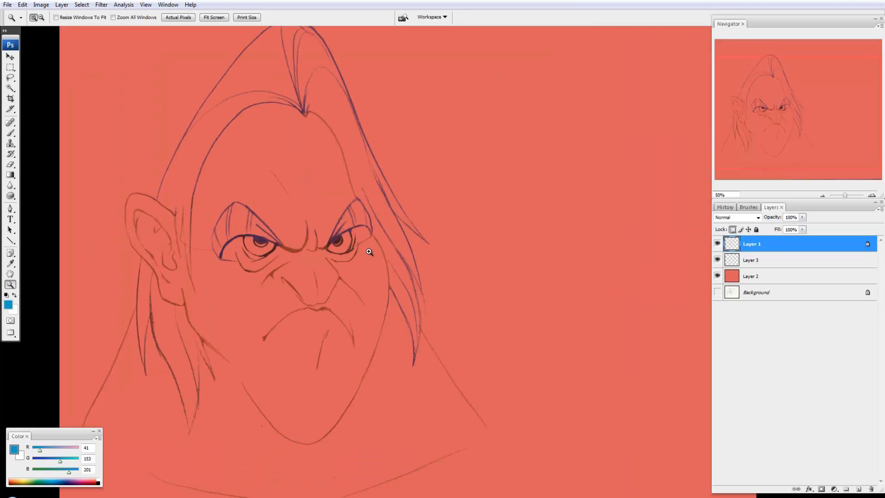
{"action": "left_click", "coordinate": [372, 264]}
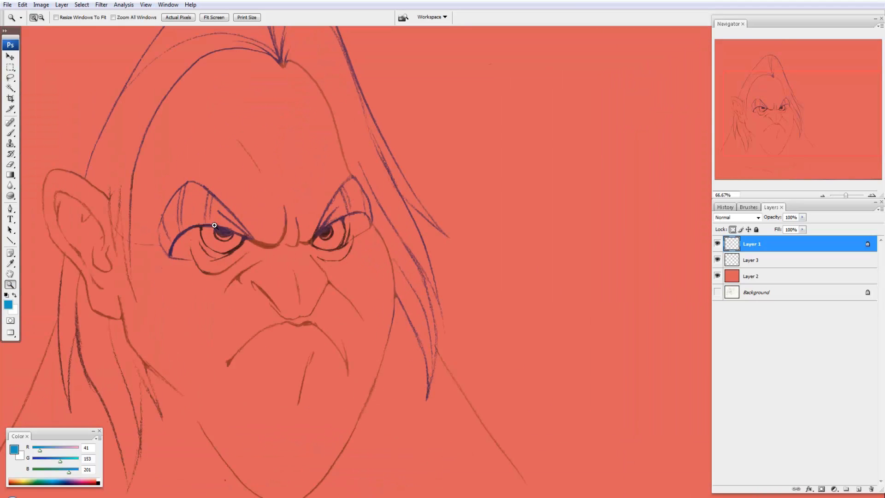
{"action": "left_click", "coordinate": [11, 88]}
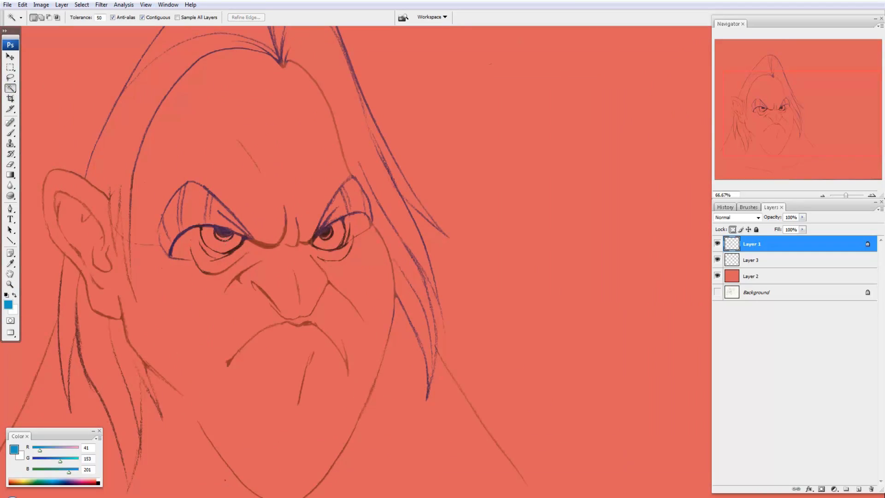
{"action": "left_click", "coordinate": [238, 246]}
Switch to a much smaller brush with a pale blue foreground (R206 G240 B255).
{"action": "key", "text": "b"}
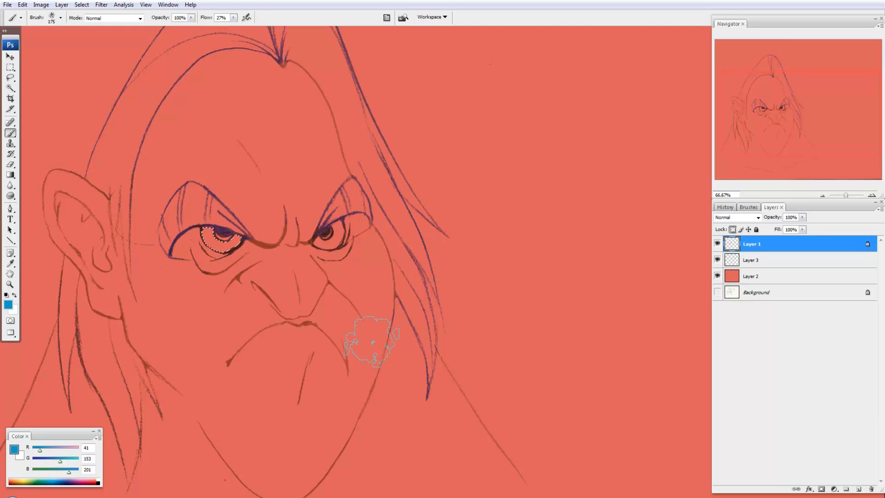
{"action": "key", "text": "bracketleft"}
{"action": "key", "text": "bracketleft"}
{"action": "key", "text": "bracketleft"}
{"action": "key", "text": "bracketleft"}
{"action": "key", "text": "bracketleft"}
{"action": "key", "text": "bracketleft"}
{"action": "key", "text": "bracketleft"}
{"action": "key", "text": "bracketleft"}
{"action": "key", "text": "bracketleft"}
{"action": "key", "text": "bracketleft"}
{"action": "left_click", "coordinate": [9, 304]}
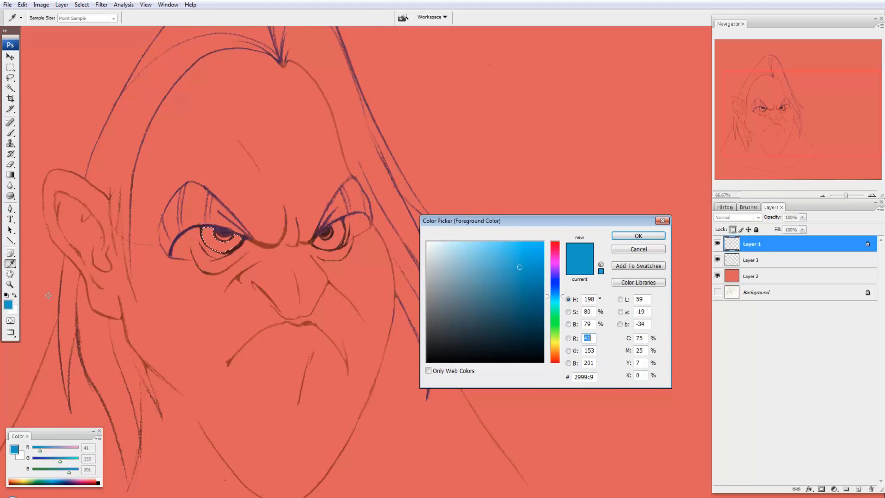
{"action": "left_click_drag", "start_coordinate": [520, 267], "coordinate": [447, 242]}
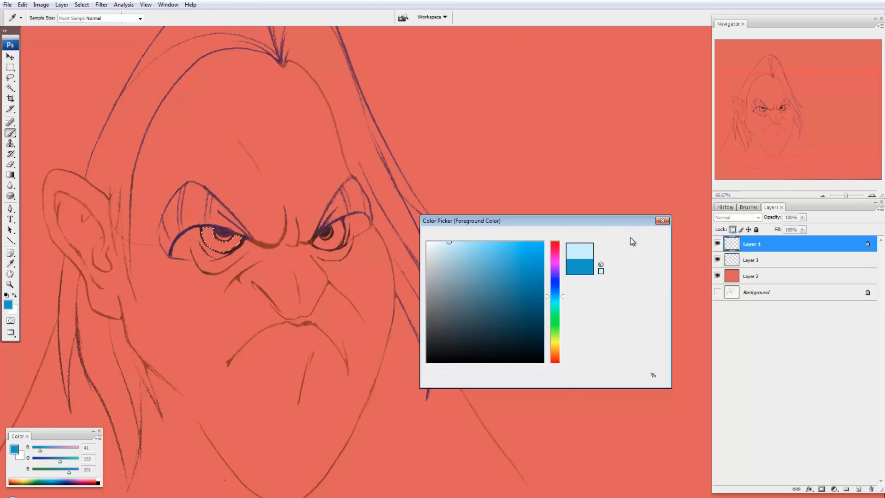
{"action": "left_click", "coordinate": [626, 236]}
Make Layer 3 active and zoom in on the left eye, then back out to the whole face.
{"action": "left_click", "coordinate": [765, 260]}
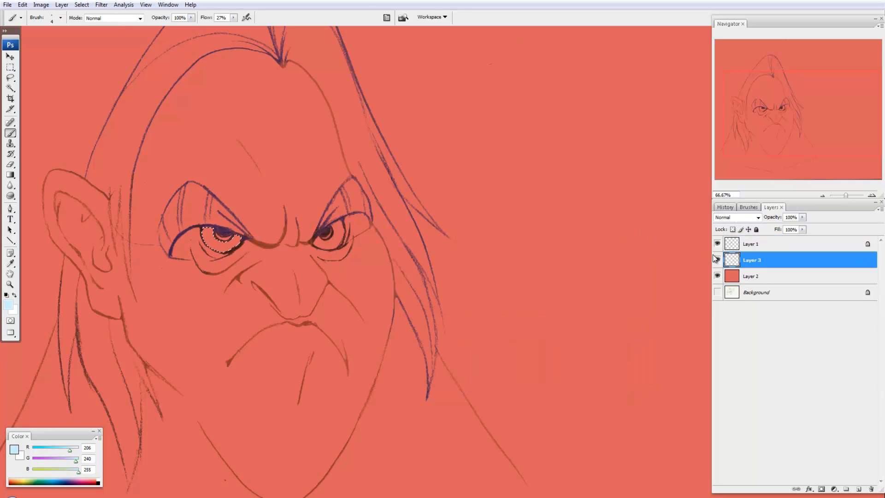
{"action": "left_click", "coordinate": [717, 260]}
{"action": "left_click", "coordinate": [717, 260]}
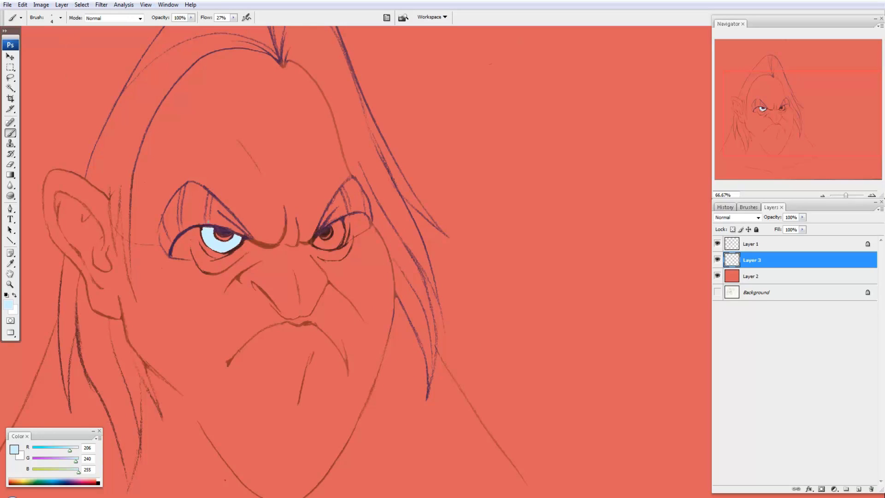
{"action": "left_click", "coordinate": [11, 284]}
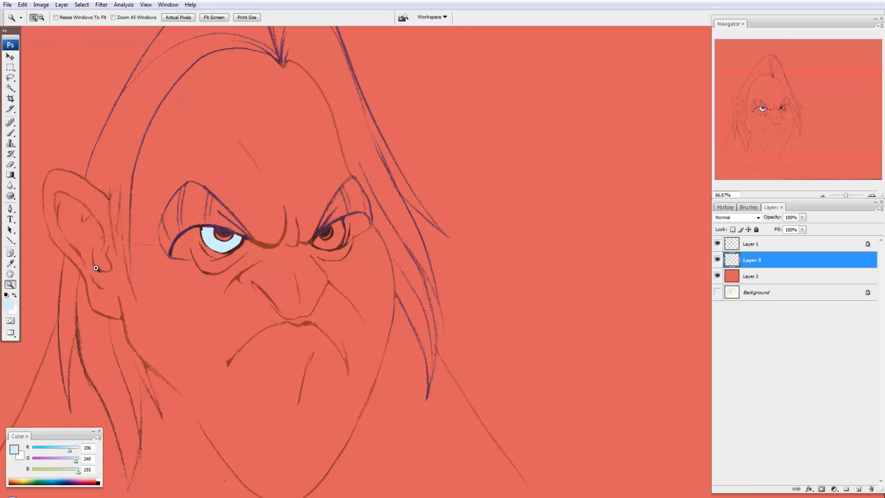
{"action": "left_click_drag", "start_coordinate": [160, 224], "coordinate": [274, 277]}
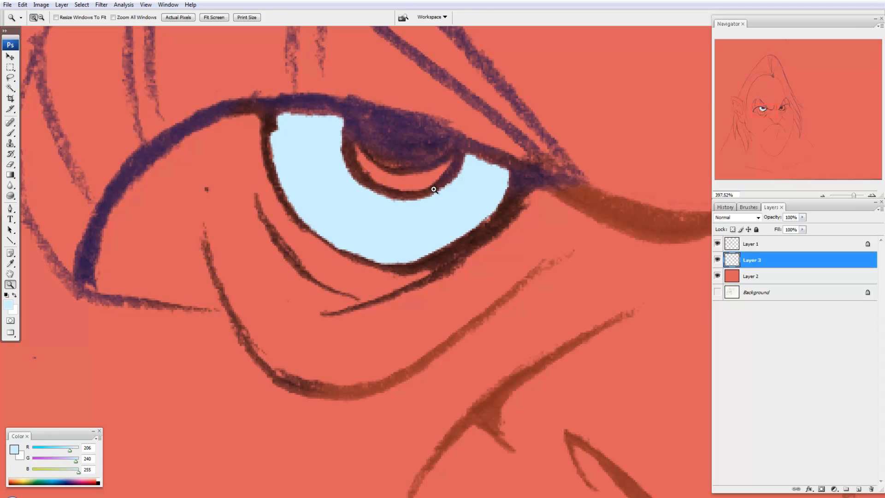
{"action": "key", "text": "ctrl+alt+0"}
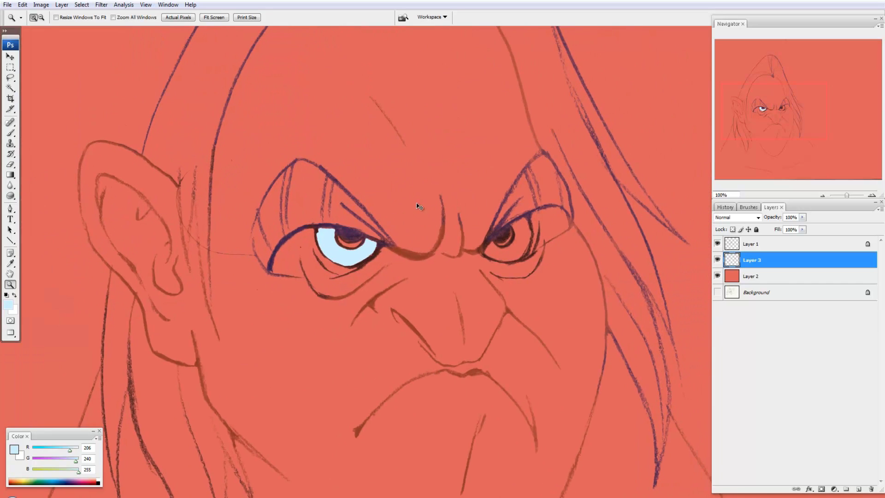
Undo the first eye fill and expand the eye selection by 5 pixels.
{"action": "key", "text": "ctrl+z"}
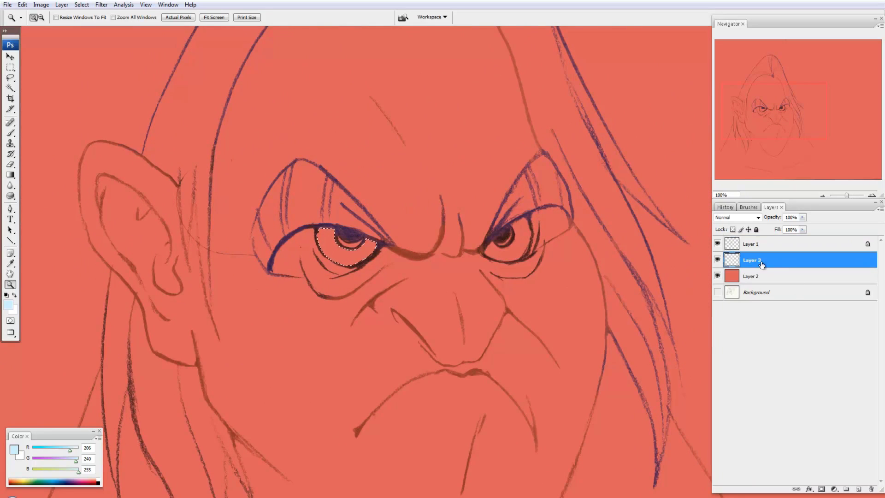
{"action": "left_click", "coordinate": [81, 4]}
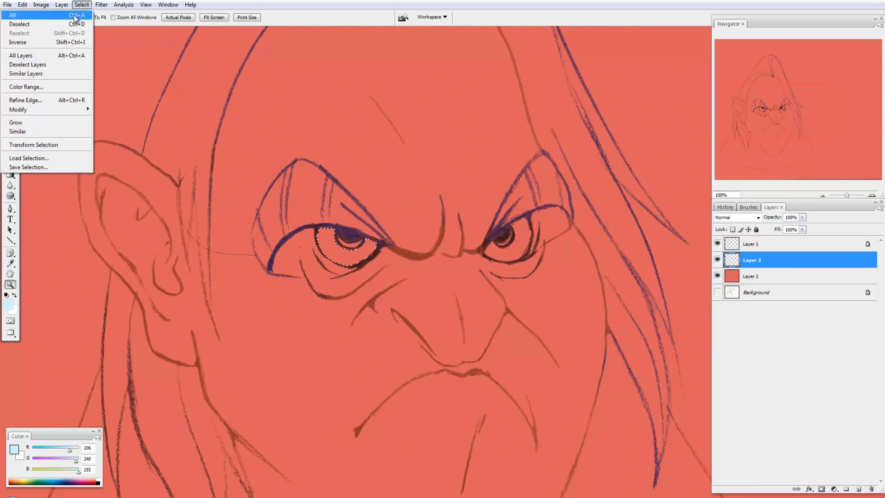
{"action": "mouse_move", "coordinate": [51, 112]}
{"action": "left_click", "coordinate": [111, 128]}
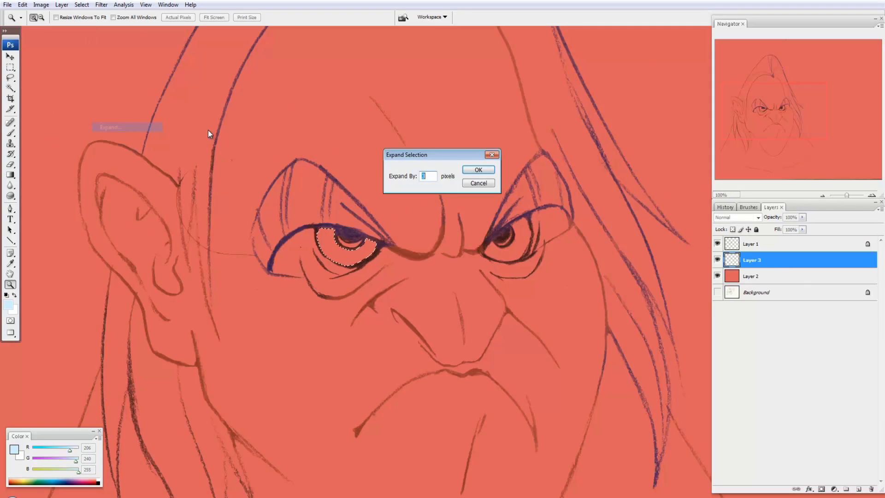
{"action": "type", "text": "5"}
{"action": "left_click", "coordinate": [479, 169]}
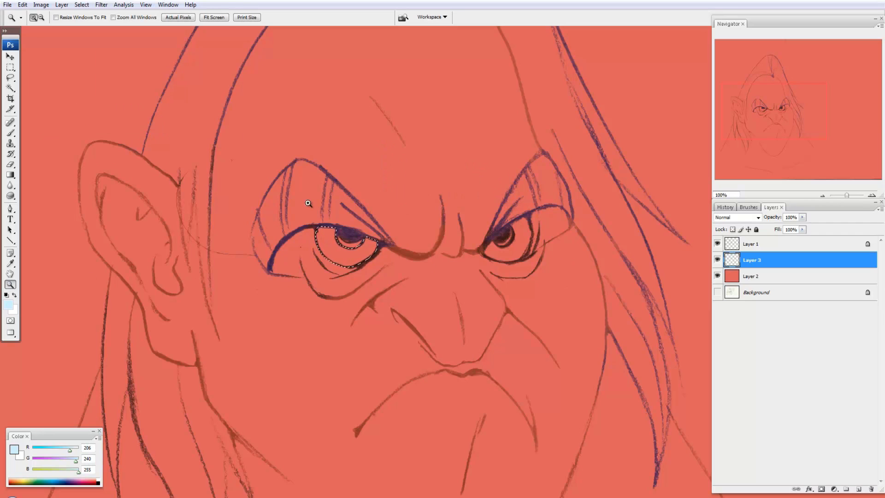
Fill the expanded eye selection with pale blue, deselect, and zoom out.
{"action": "left_click_drag", "start_coordinate": [306, 197], "coordinate": [409, 276]}
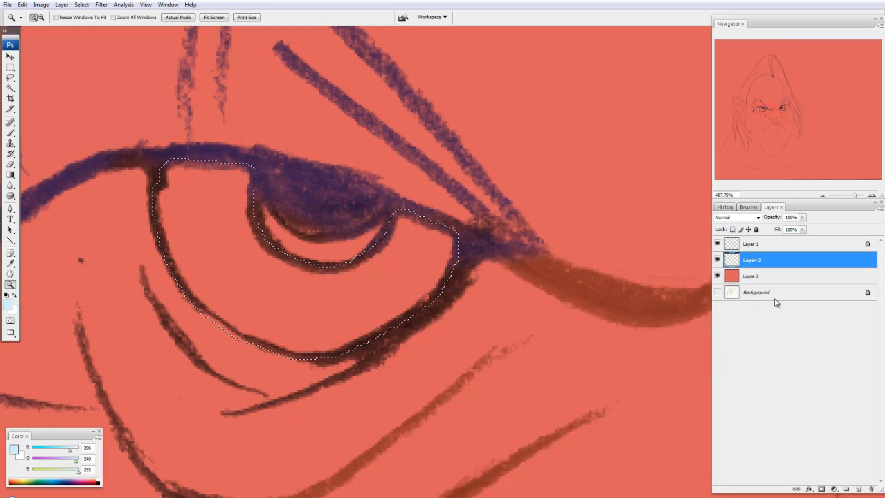
{"action": "key", "text": "alt+BackSpace"}
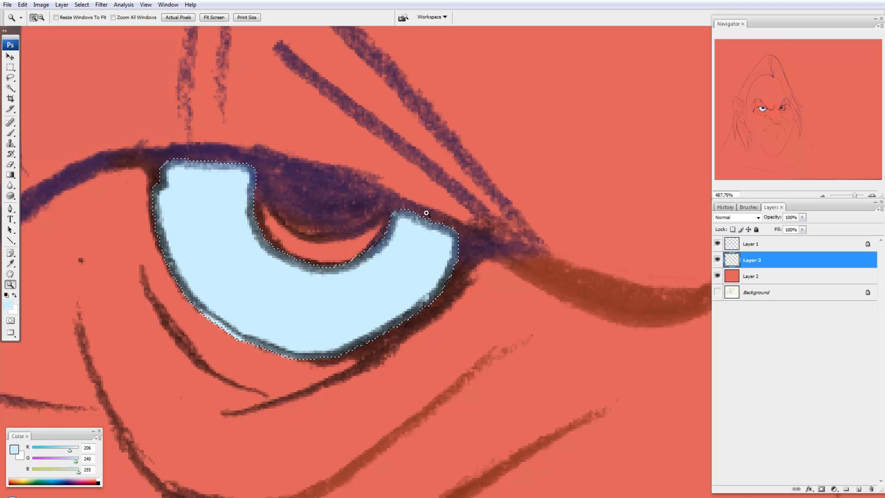
{"action": "key", "text": "ctrl+d"}
{"action": "key", "text": "ctrl+minus"}
{"action": "key", "text": "ctrl+minus"}
{"action": "key", "text": "ctrl+minus"}
{"action": "key", "text": "ctrl+minus"}
{"action": "key", "text": "ctrl+minus"}
{"action": "key", "text": "ctrl+minus"}
{"action": "key", "text": "ctrl+minus"}
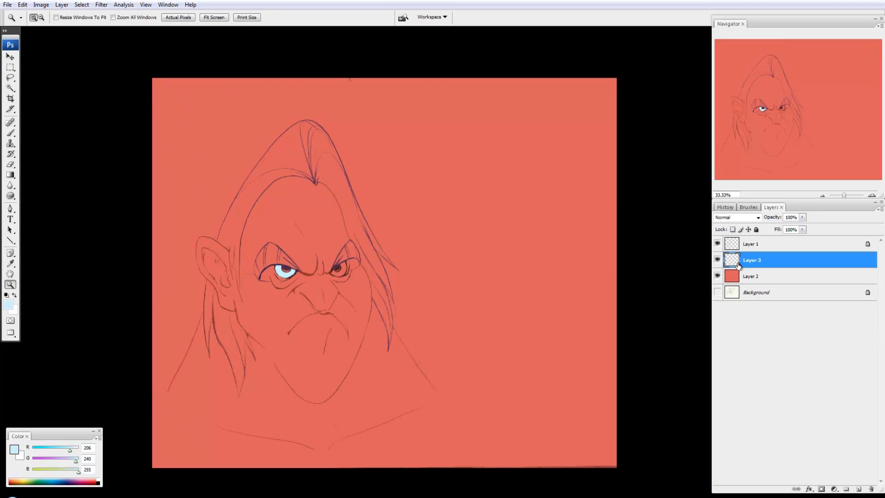
Set the brush foreground colour to a light orange skin tone (fbaa5c).
{"action": "key", "text": "b"}
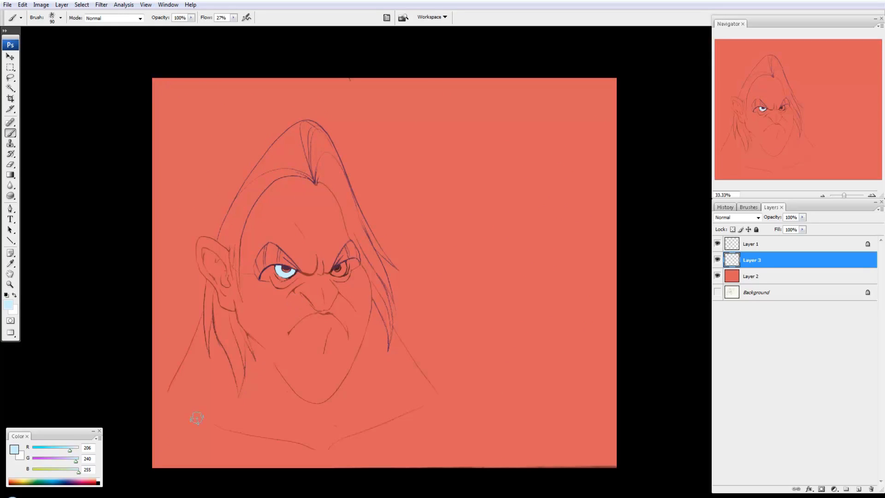
{"action": "left_click", "coordinate": [57, 449]}
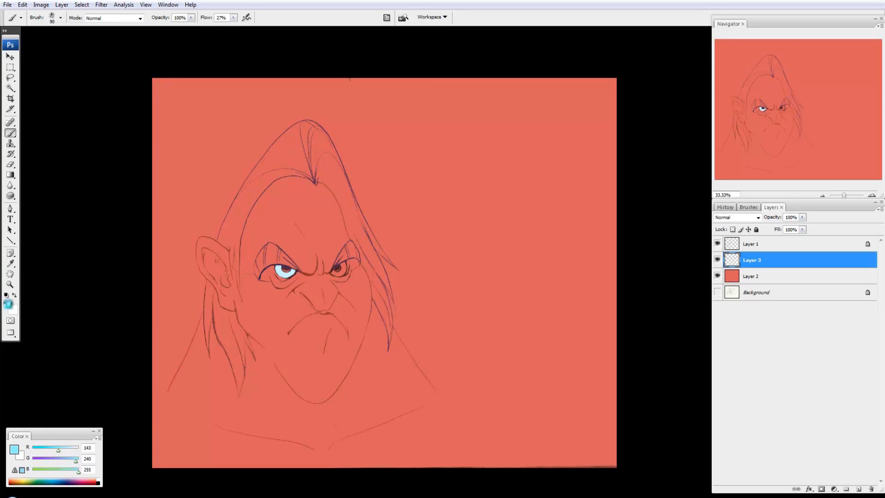
{"action": "left_click", "coordinate": [9, 305]}
{"action": "left_click", "coordinate": [553, 353]}
{"action": "left_click", "coordinate": [501, 243]}
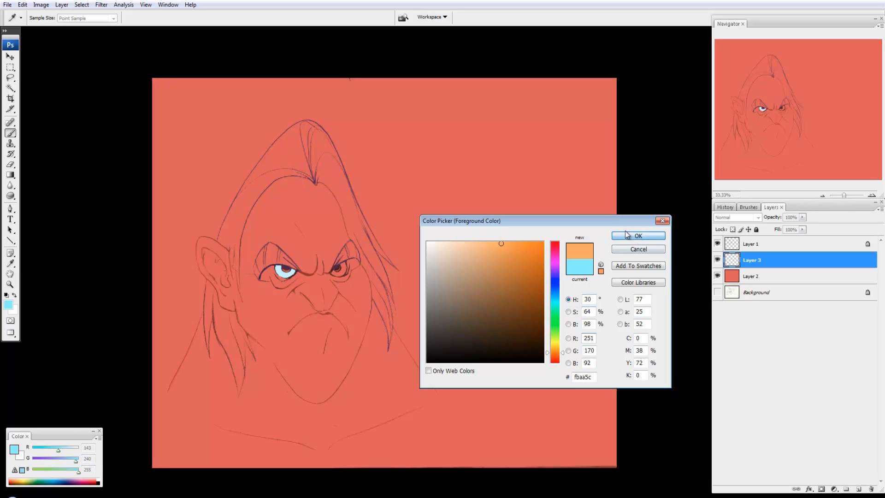
{"action": "key", "text": "Return"}
Paint the orange skin tone over the forehead, jaw and chin on Layer 3.
{"action": "key", "text": "b"}
{"action": "mouse_move", "coordinate": [274, 218]}
{"action": "left_mouse_down"}
{"action": "mouse_move", "coordinate": [311, 268]}
{"action": "mouse_move", "coordinate": [289, 223]}
{"action": "mouse_move", "coordinate": [307, 277]}
{"action": "mouse_move", "coordinate": [279, 287]}
{"action": "mouse_move", "coordinate": [267, 273]}
{"action": "mouse_move", "coordinate": [281, 300]}
{"action": "mouse_move", "coordinate": [313, 281]}
{"action": "mouse_move", "coordinate": [325, 318]}
{"action": "mouse_move", "coordinate": [304, 345]}
{"action": "mouse_move", "coordinate": [272, 318]}
{"action": "mouse_move", "coordinate": [283, 328]}
{"action": "mouse_move", "coordinate": [326, 315]}
{"action": "mouse_move", "coordinate": [332, 288]}
{"action": "mouse_move", "coordinate": [346, 300]}
{"action": "mouse_move", "coordinate": [318, 368]}
{"action": "mouse_move", "coordinate": [283, 341]}
{"action": "mouse_move", "coordinate": [301, 387]}
{"action": "mouse_move", "coordinate": [351, 352]}
{"action": "mouse_move", "coordinate": [349, 339]}
{"action": "mouse_move", "coordinate": [317, 384]}
{"action": "mouse_move", "coordinate": [290, 356]}
{"action": "mouse_move", "coordinate": [269, 369]}
{"action": "mouse_move", "coordinate": [258, 318]}
{"action": "mouse_move", "coordinate": [244, 314]}
{"action": "mouse_move", "coordinate": [251, 325]}
{"action": "mouse_move", "coordinate": [250, 233]}
{"action": "mouse_move", "coordinate": [258, 244]}
{"action": "mouse_move", "coordinate": [265, 235]}
{"action": "mouse_move", "coordinate": [280, 239]}
{"action": "mouse_move", "coordinate": [268, 198]}
{"action": "mouse_move", "coordinate": [251, 224]}
{"action": "mouse_move", "coordinate": [295, 184]}
{"action": "mouse_move", "coordinate": [309, 245]}
{"action": "mouse_move", "coordinate": [306, 183]}
{"action": "mouse_move", "coordinate": [322, 274]}
{"action": "mouse_move", "coordinate": [338, 240]}
{"action": "mouse_move", "coordinate": [329, 213]}
{"action": "mouse_move", "coordinate": [336, 220]}
{"action": "mouse_move", "coordinate": [323, 269]}
{"action": "mouse_move", "coordinate": [337, 288]}
{"action": "mouse_move", "coordinate": [333, 278]}
{"action": "mouse_move", "coordinate": [353, 283]}
{"action": "mouse_move", "coordinate": [357, 272]}
{"action": "mouse_move", "coordinate": [366, 307]}
{"action": "mouse_move", "coordinate": [346, 369]}
{"action": "left_mouse_up"}
{"action": "mouse_move", "coordinate": [264, 348]}
{"action": "left_mouse_down"}
{"action": "mouse_move", "coordinate": [275, 386]}
{"action": "mouse_move", "coordinate": [356, 426]}
{"action": "left_mouse_up"}
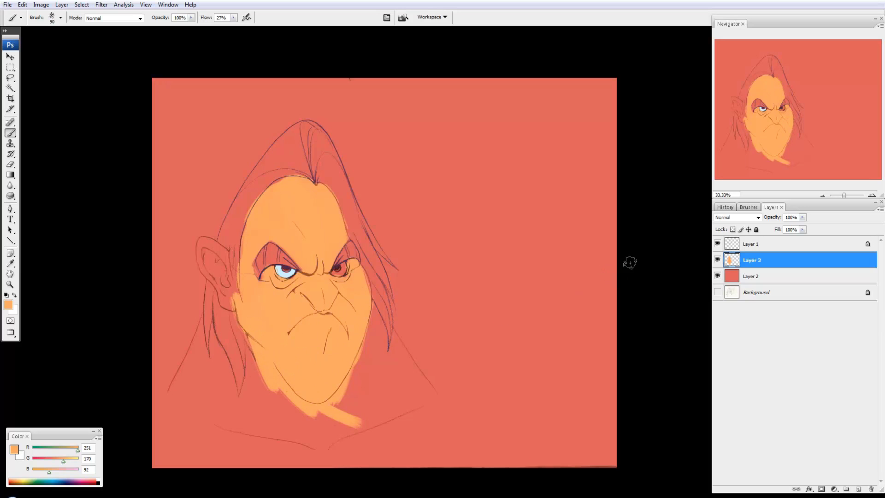
{"action": "left_click", "coordinate": [770, 254]}
Delete Layers 1, 2 and 3, leaving only the scanned Background.
{"action": "left_click", "coordinate": [769, 282], "text": "shift"}
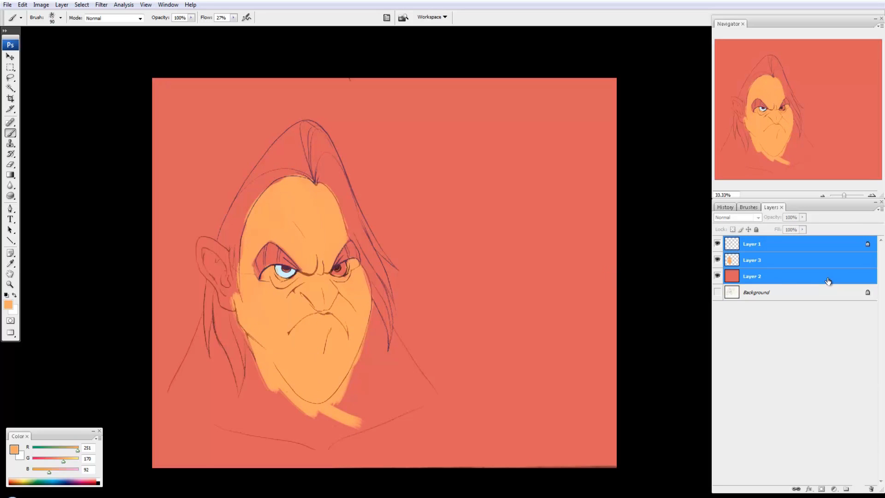
{"action": "left_click_drag", "start_coordinate": [830, 282], "coordinate": [871, 488]}
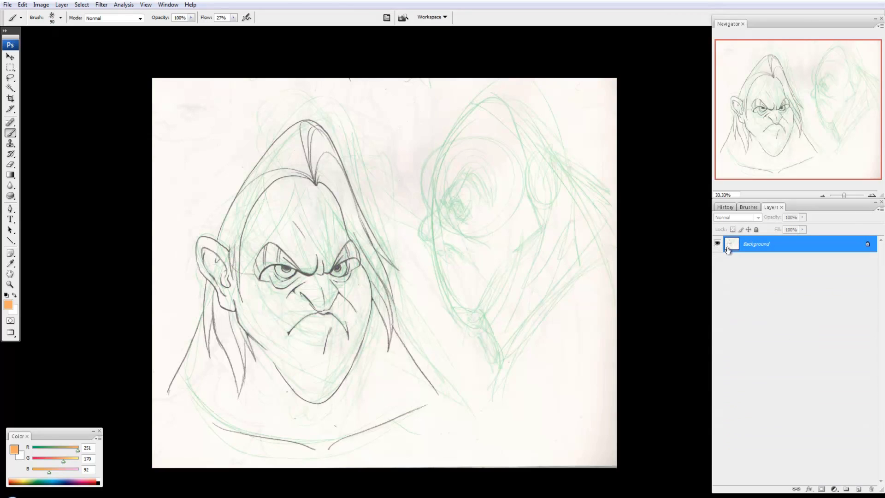
{"action": "left_click_drag", "start_coordinate": [501, 253], "coordinate": [482, 232]}
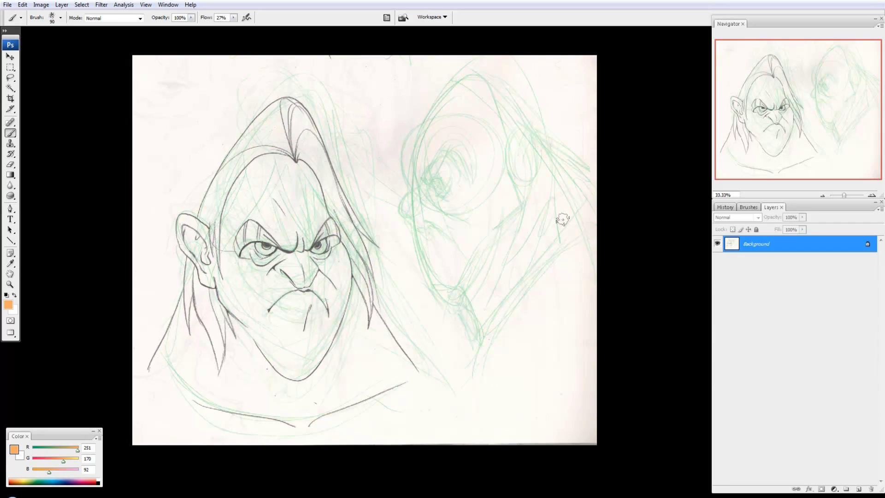
In Hue/Saturation, raise Lightness to +100 for the Reds and Yellows ranges.
{"action": "key", "text": "ctrl+u"}
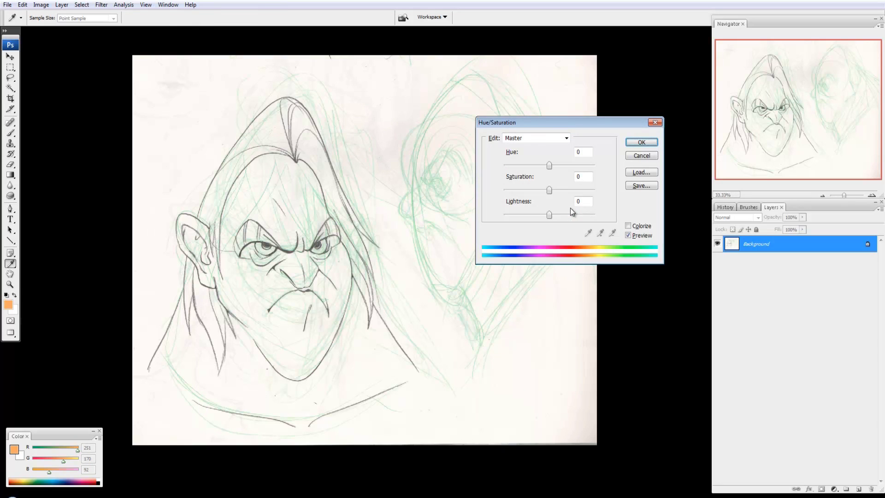
{"action": "left_click", "coordinate": [523, 134]}
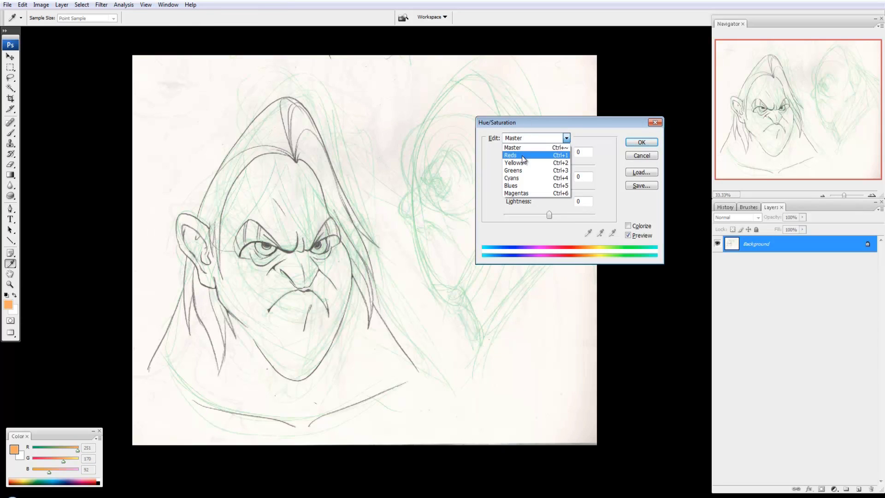
{"action": "left_click", "coordinate": [521, 156]}
{"action": "left_click_drag", "start_coordinate": [551, 213], "coordinate": [631, 208]}
{"action": "left_click", "coordinate": [535, 136]}
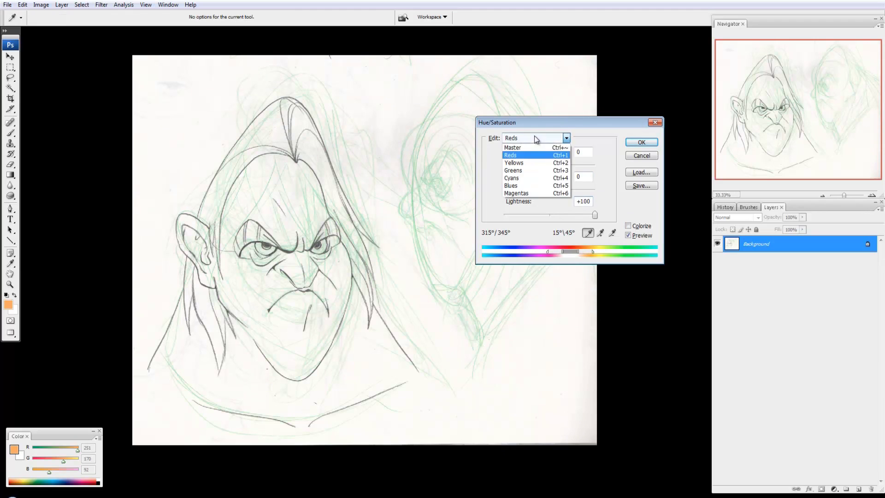
{"action": "left_click", "coordinate": [530, 161]}
{"action": "left_click_drag", "start_coordinate": [556, 217], "coordinate": [676, 227]}
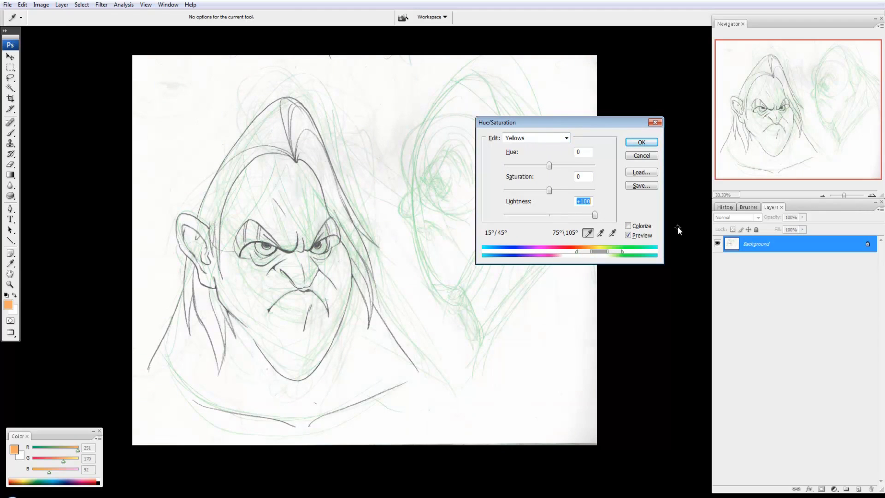
Raise Greens lightness to fade the green lines, then cycle through Cyans, Blues and Magentas.
{"action": "left_click", "coordinate": [532, 138]}
{"action": "left_click", "coordinate": [531, 170]}
{"action": "left_click_drag", "start_coordinate": [549, 215], "coordinate": [595, 214]}
{"action": "left_click", "coordinate": [544, 141]}
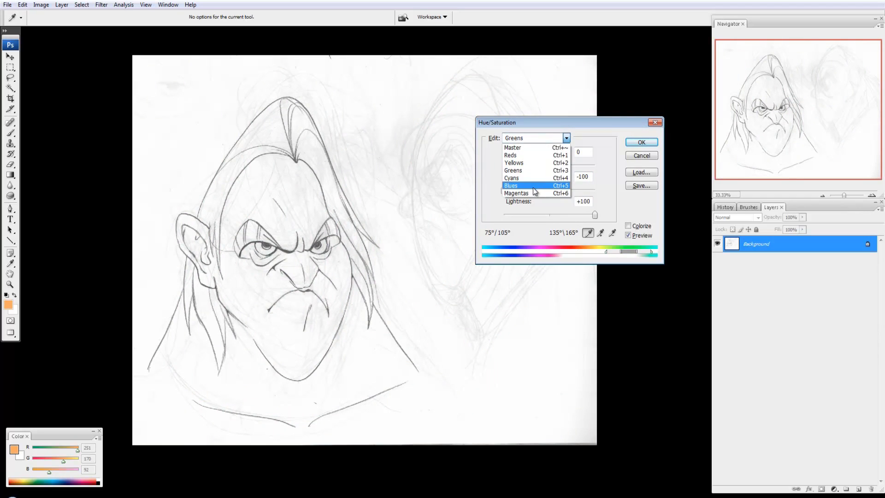
{"action": "left_click", "coordinate": [521, 178]}
{"action": "left_click", "coordinate": [550, 138]}
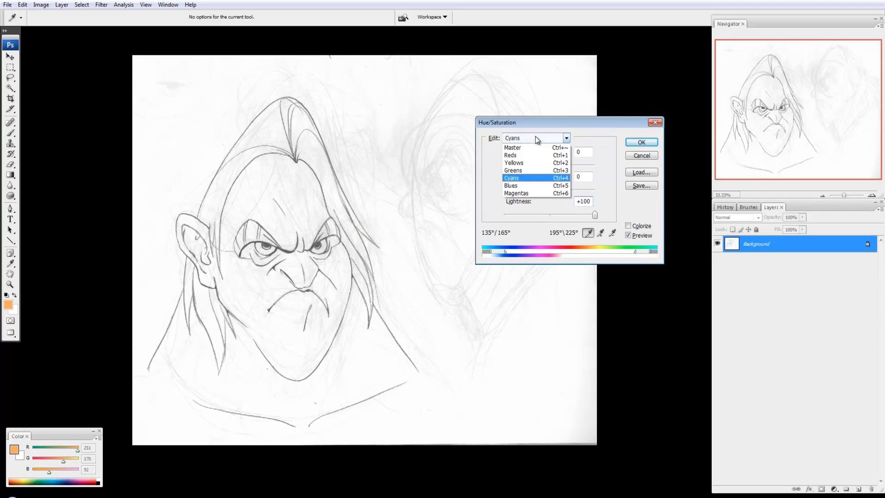
{"action": "left_click", "coordinate": [525, 187]}
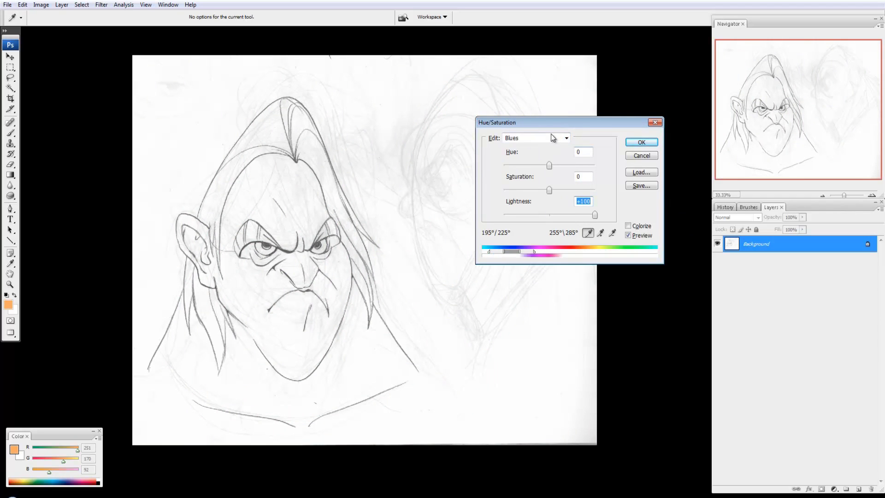
{"action": "left_click", "coordinate": [551, 138]}
{"action": "left_click", "coordinate": [542, 196]}
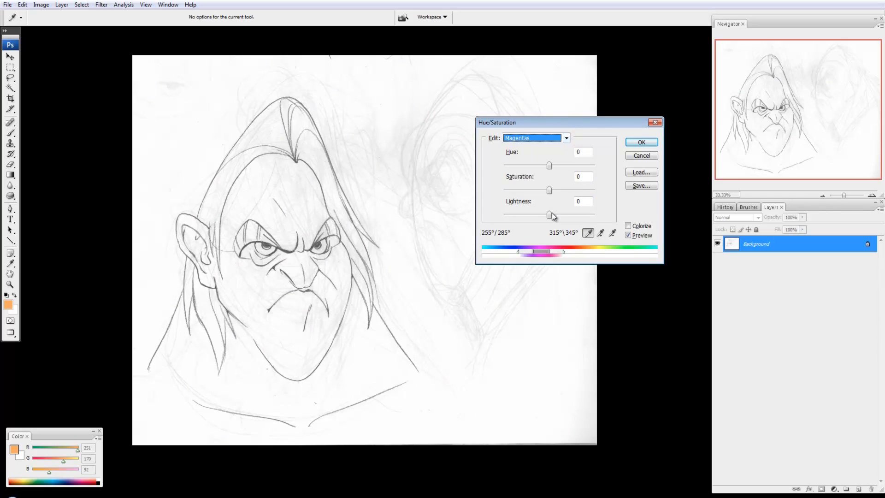
Apply Hue/Saturation, set Levels white input to 231 and midtones to 0.84, and reset colours to black.
{"action": "left_click", "coordinate": [652, 145]}
{"action": "key", "text": "ctrl+l"}
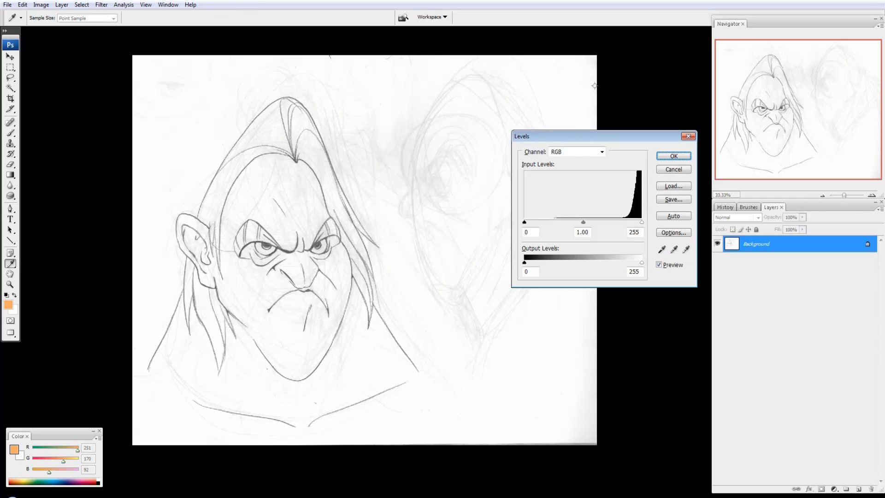
{"action": "left_click_drag", "start_coordinate": [642, 222], "coordinate": [631, 224]}
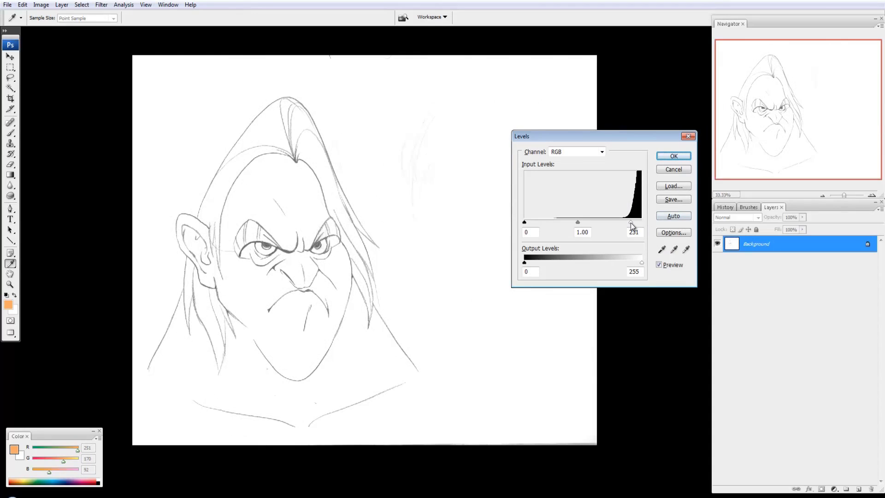
{"action": "left_click_drag", "start_coordinate": [575, 223], "coordinate": [581, 223]}
{"action": "left_click", "coordinate": [674, 156]}
{"action": "key", "text": "b"}
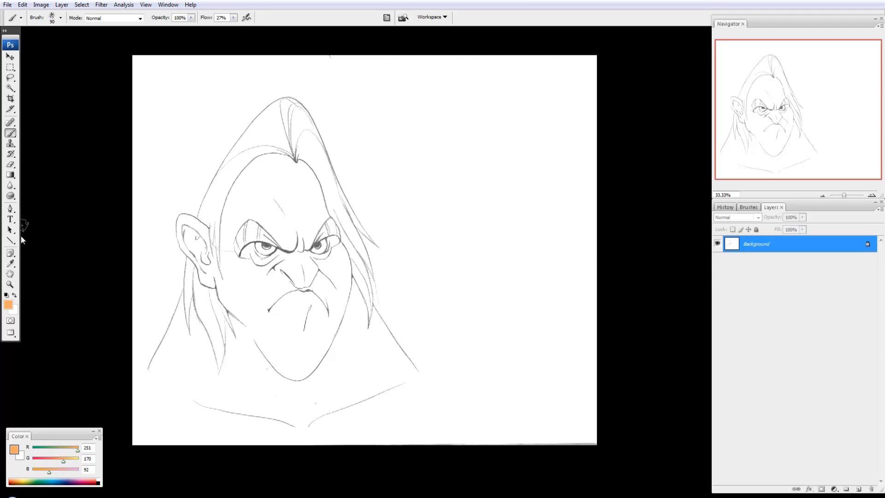
{"action": "key", "text": "d"}
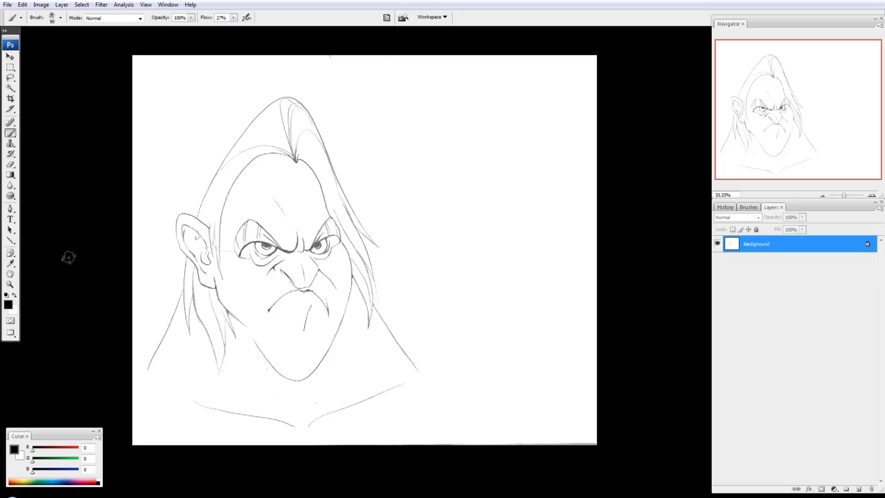
Set the foreground colour to dark red RGB 202, 0, 0.
{"action": "left_click", "coordinate": [12, 307]}
{"action": "left_click", "coordinate": [544, 267]}
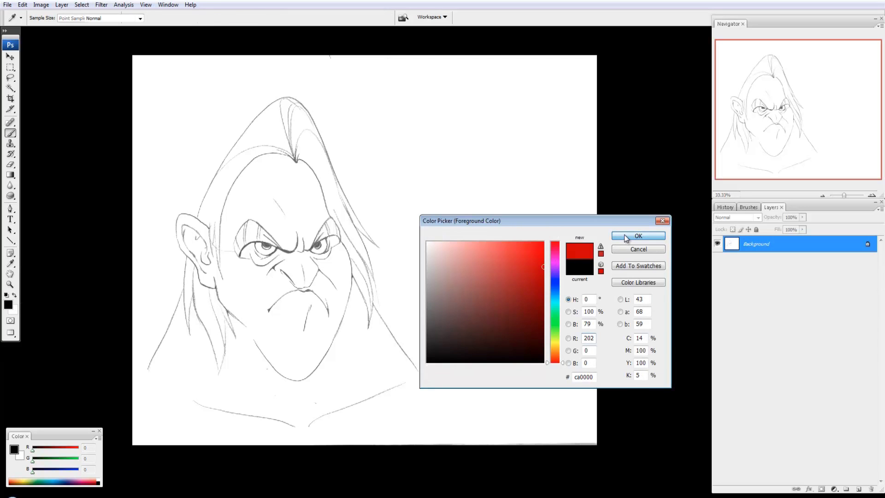
{"action": "left_click", "coordinate": [620, 234]}
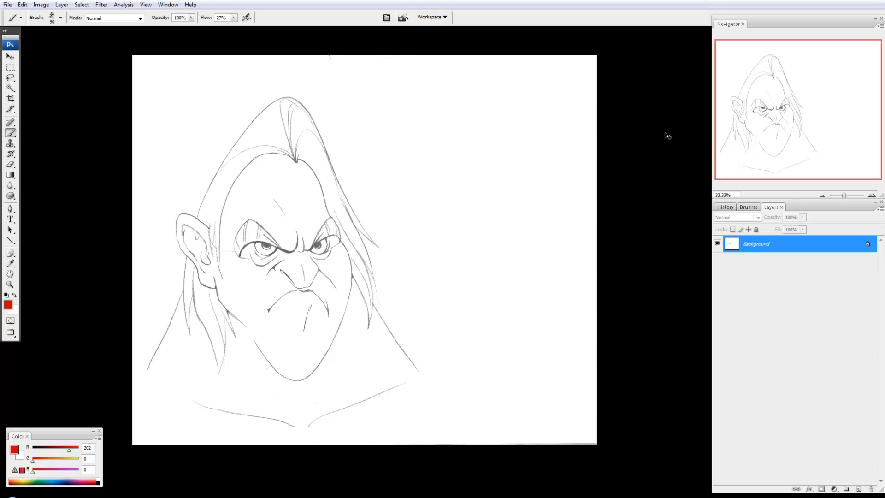
Cut the drawing, fill the canvas red, and whiten everything but the lines via Quick Mask.
{"action": "key", "text": "ctrl+a"}
{"action": "key", "text": "ctrl+x"}
{"action": "key", "text": "alt+BackSpace"}
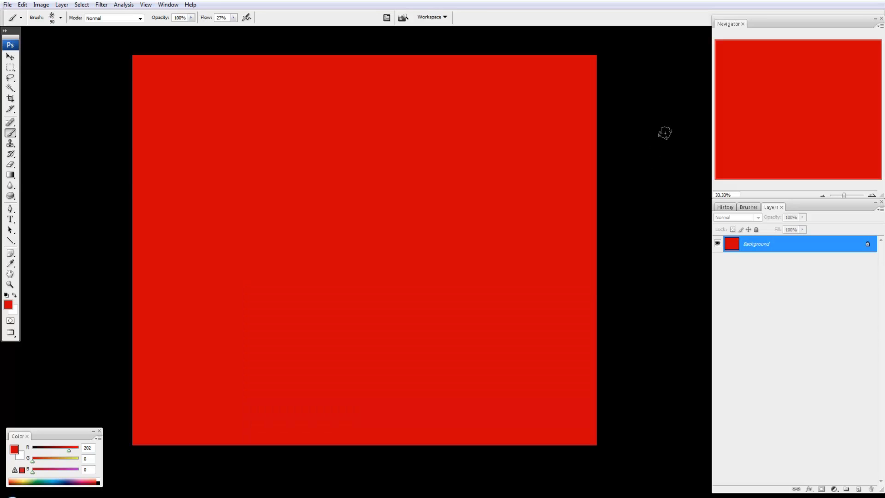
{"action": "key", "text": "q"}
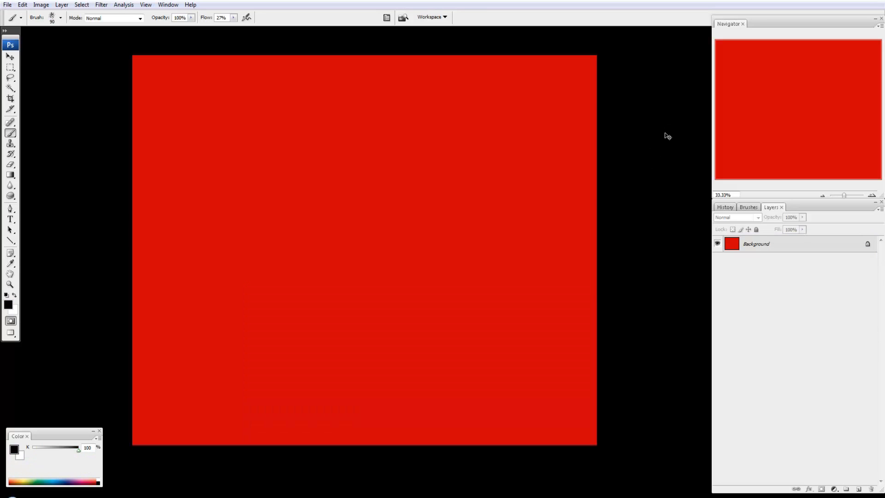
{"action": "key", "text": "ctrl+v"}
{"action": "key", "text": "q"}
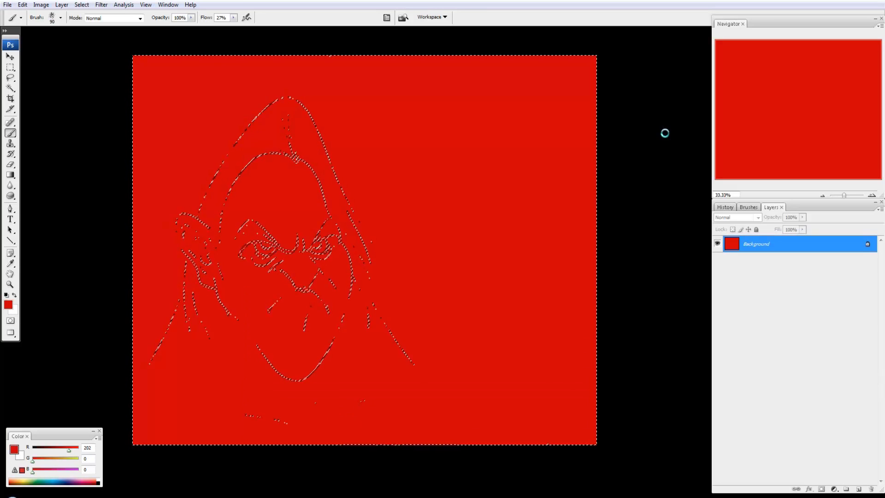
{"action": "key", "text": "Delete"}
{"action": "key", "text": "ctrl+d"}
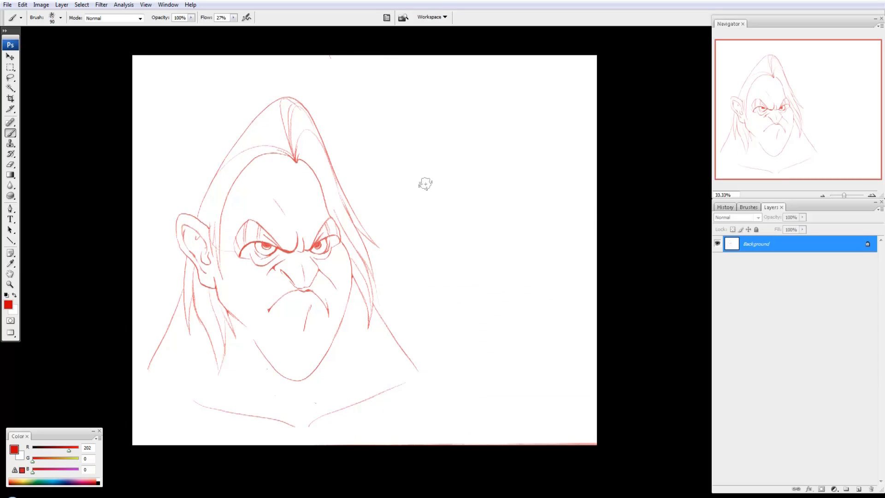